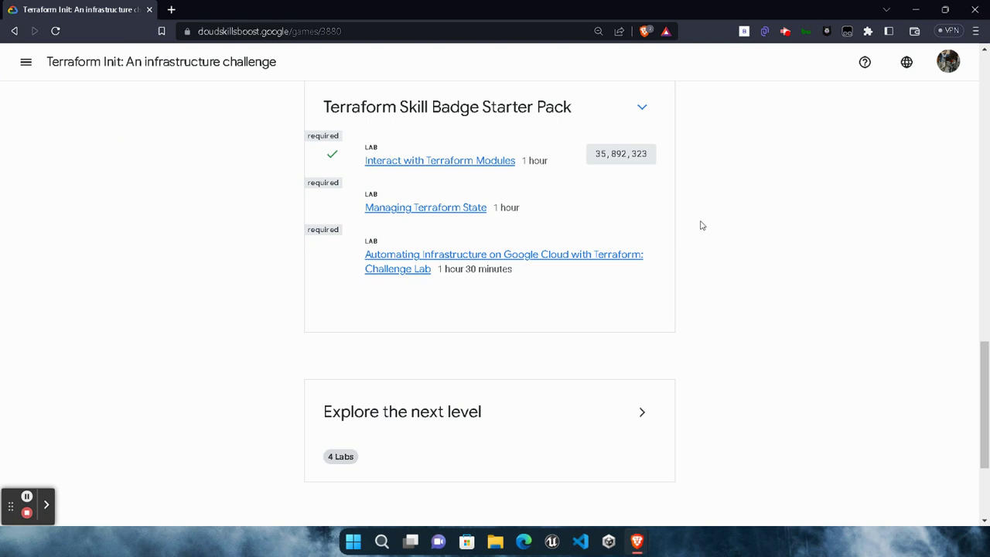
# Step: Look through the labs under Build, Change, and Destroy Cloud Infrastructure and Start Here in the Terraform challenge
pyautogui.scroll(3, 727, 313)
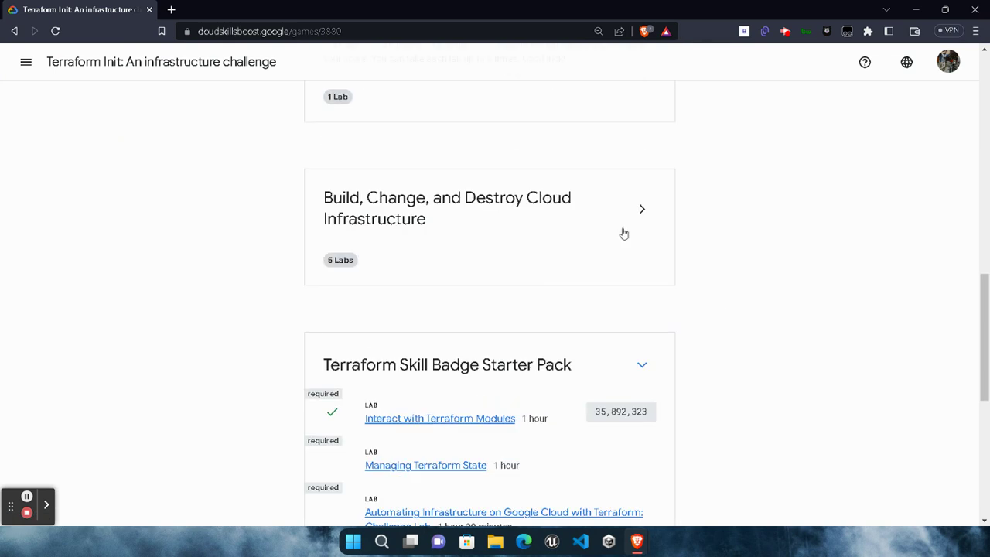
pyautogui.click(642, 211)
pyautogui.scroll(-1, 353, 146)
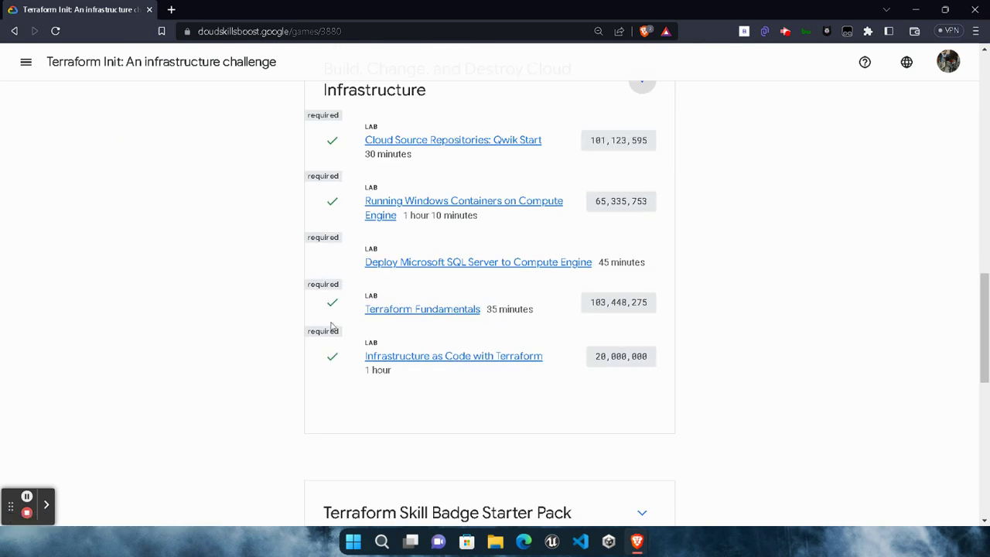
pyautogui.scroll(-2, 331, 325)
pyautogui.scroll(5, 345, 402)
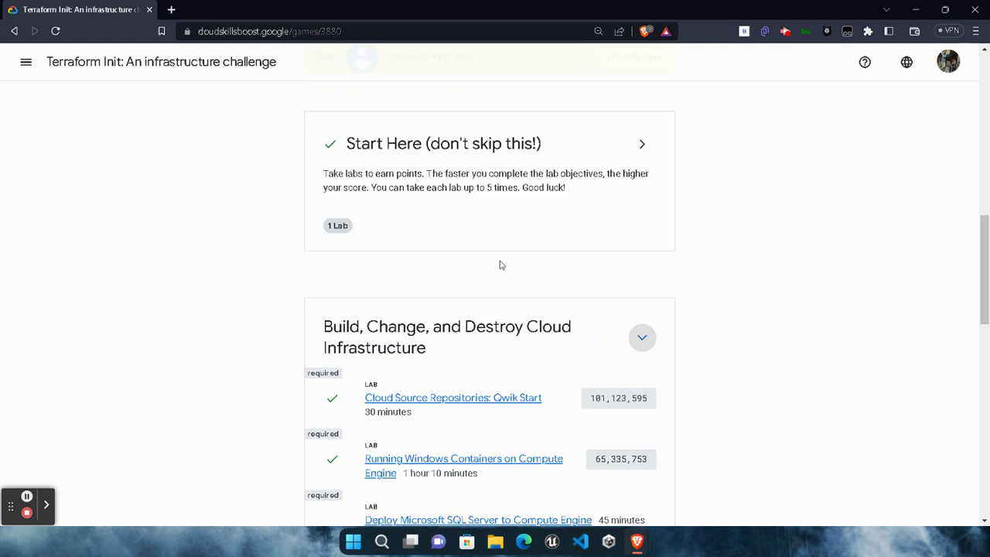
pyautogui.click(642, 151)
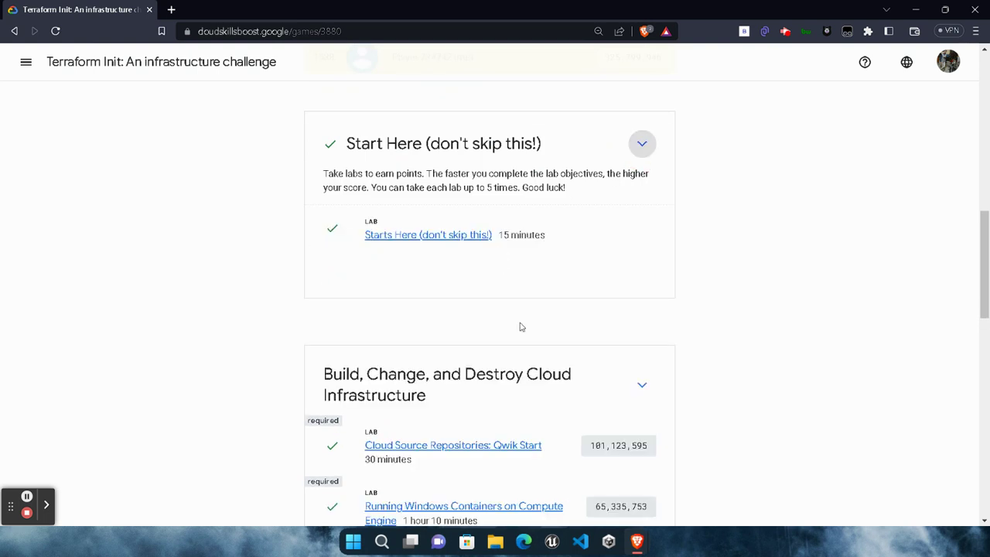
pyautogui.scroll(-8, 521, 327)
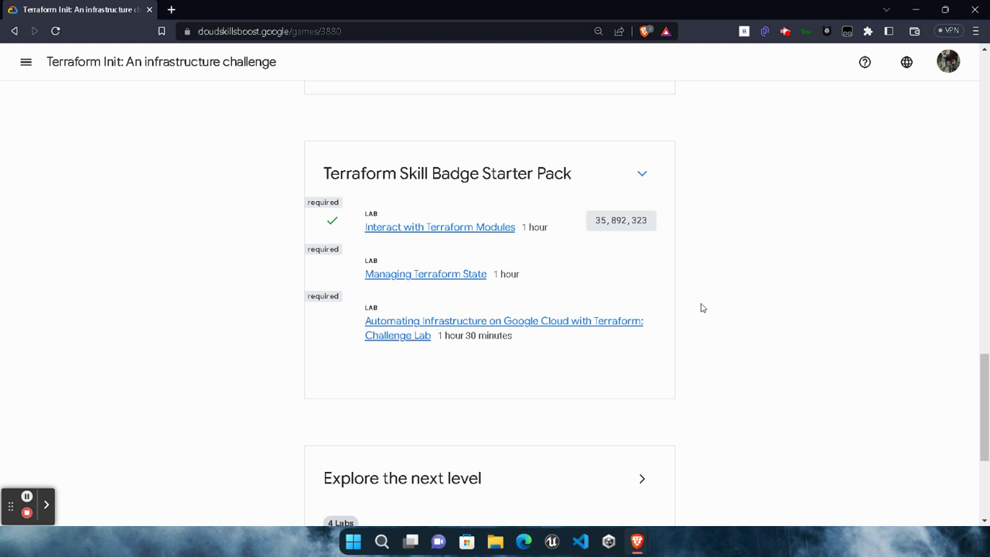
# Step: Start the Managing Terraform State lab and open its Google Console link in a private window
pyautogui.click(464, 273)
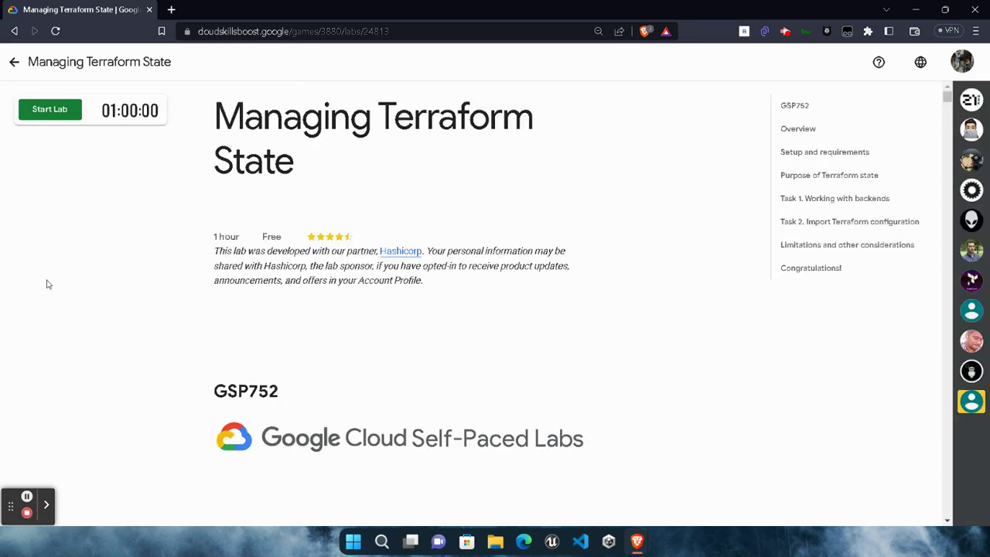
pyautogui.click(67, 110)
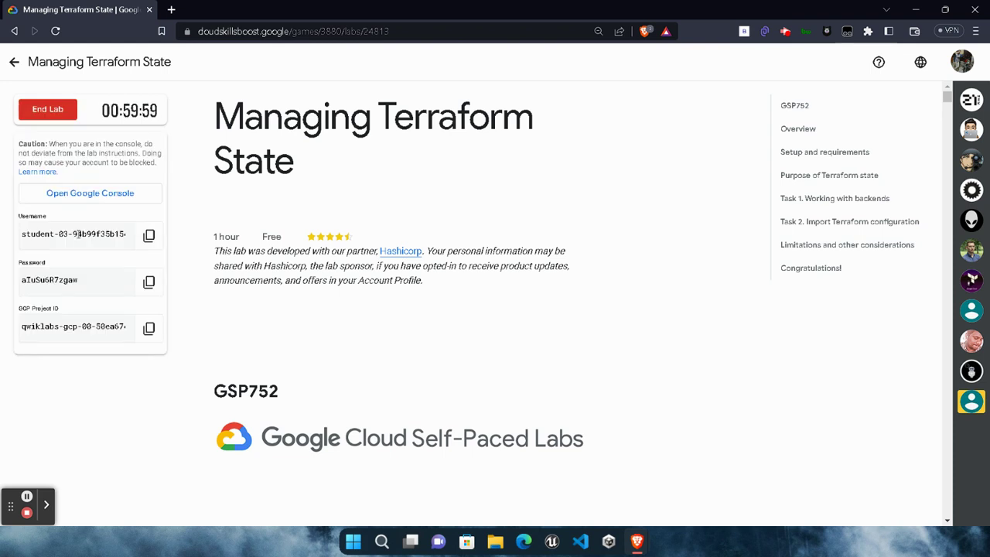
pyautogui.rightClick(95, 199)
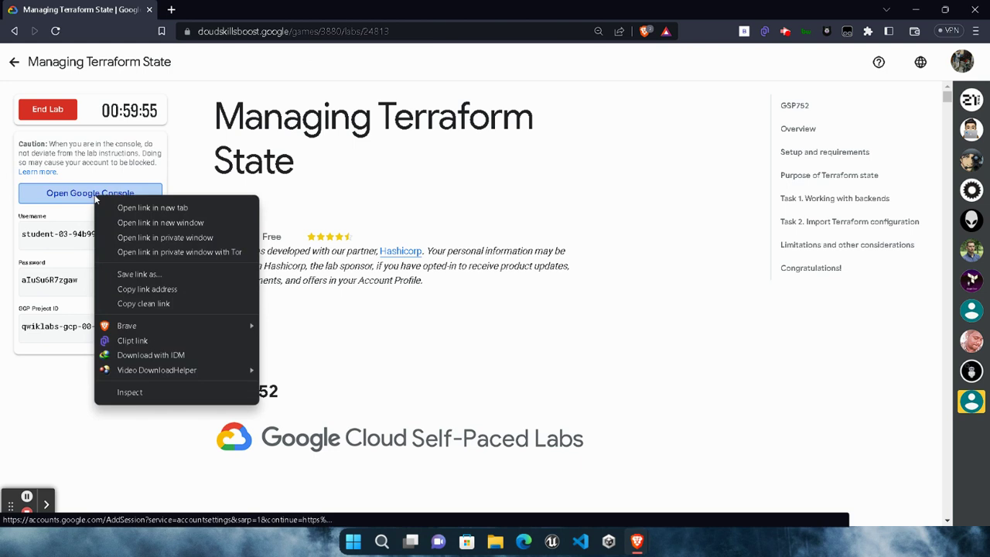
pyautogui.click(155, 237)
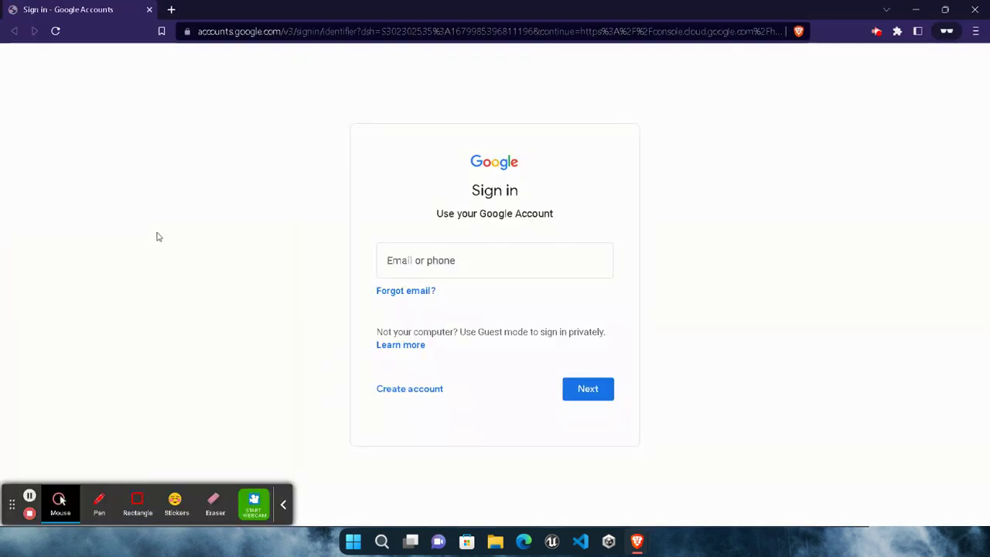
# Step: Sign in to the Google account with the lab's username and the account password copied from the lab page
pyautogui.hotkey('ctrl', 'v')
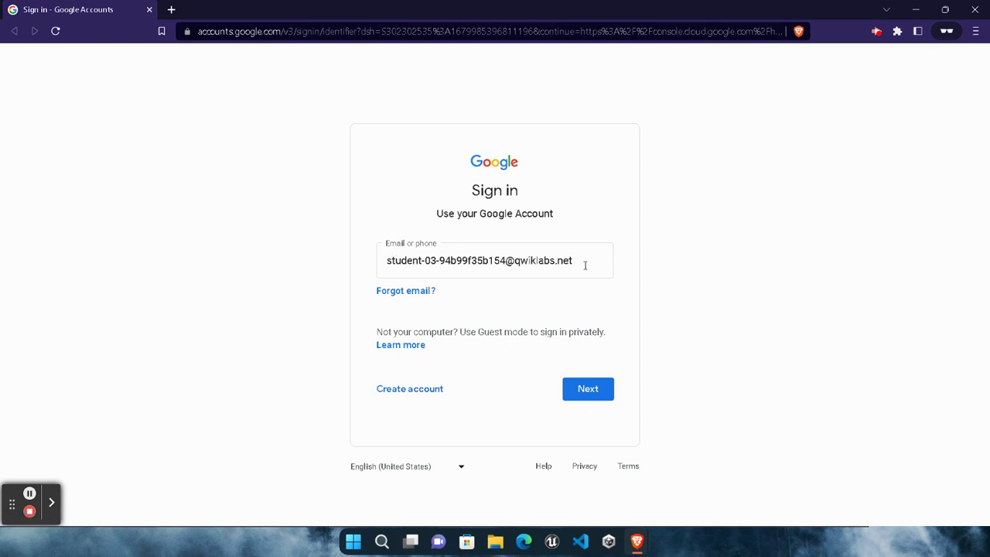
pyautogui.click(587, 390)
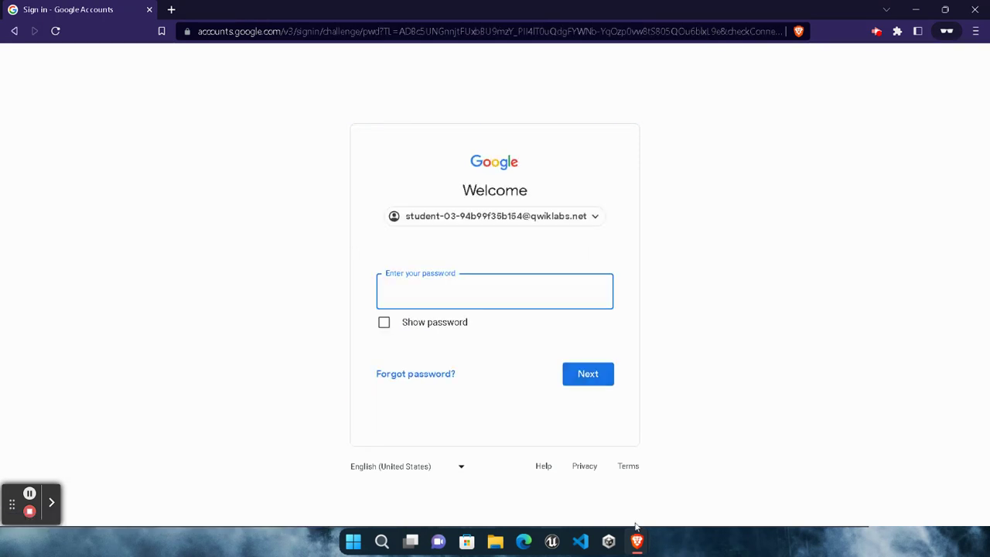
pyautogui.moveTo(639, 548)
pyautogui.click(533, 491)
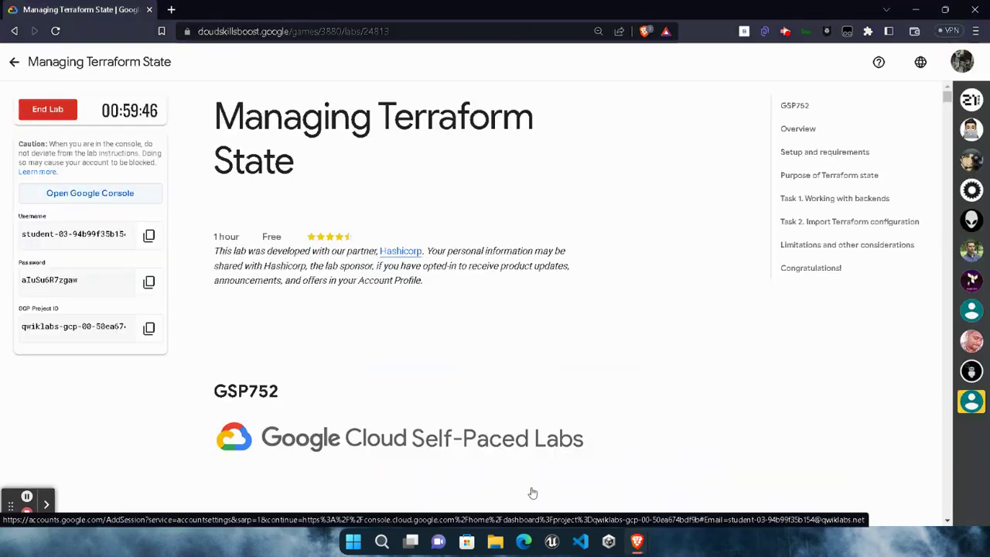
pyautogui.click(149, 282)
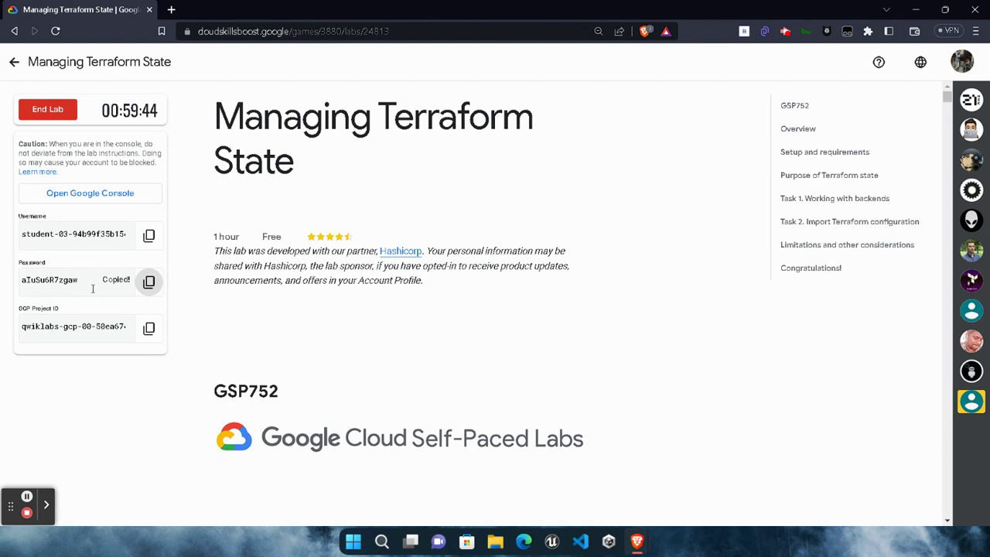
pyautogui.moveTo(636, 541)
pyautogui.click(879, 479)
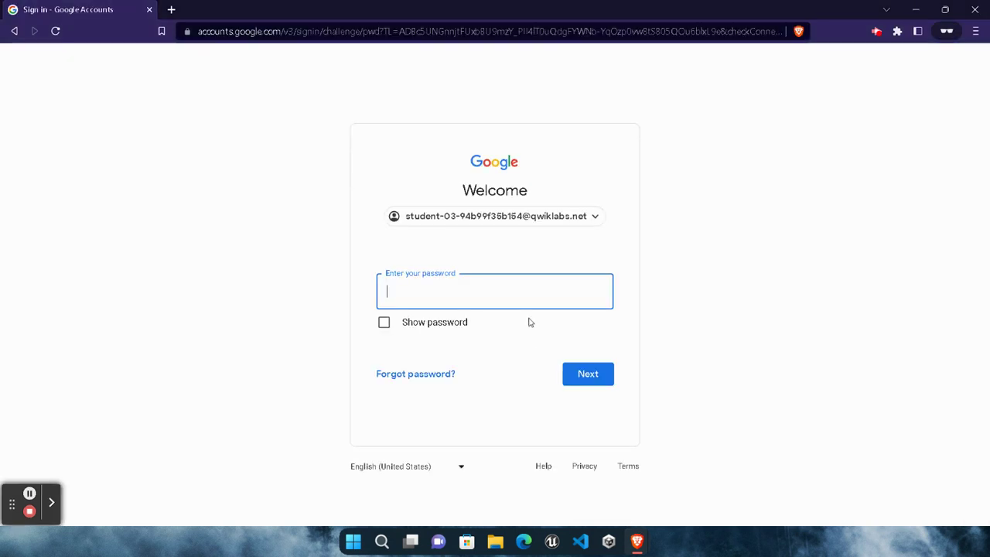
pyautogui.hotkey('ctrl', 'v')
pyautogui.click(599, 374)
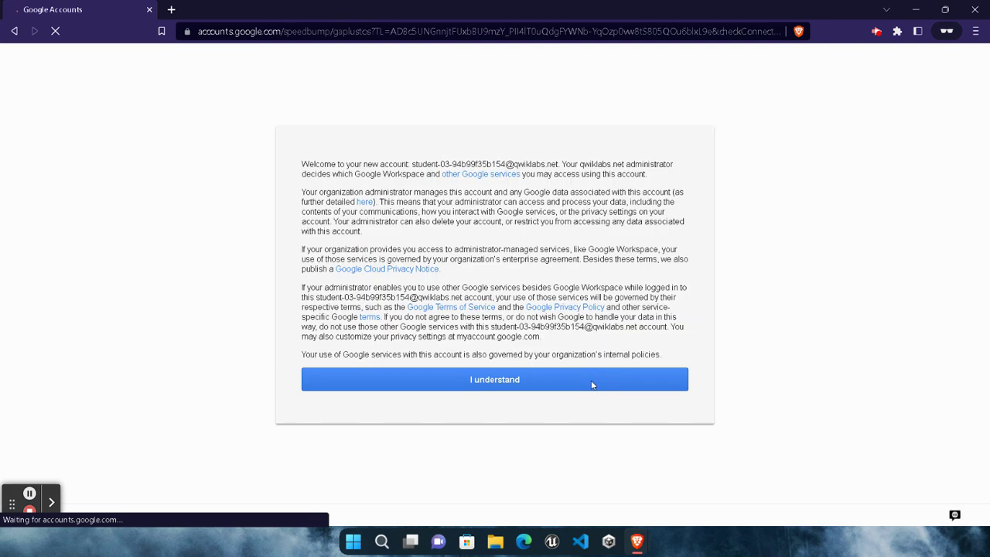
# Step: Accept the new-account notice and agree to the Google Cloud Platform Terms of Service
pyautogui.click(509, 381)
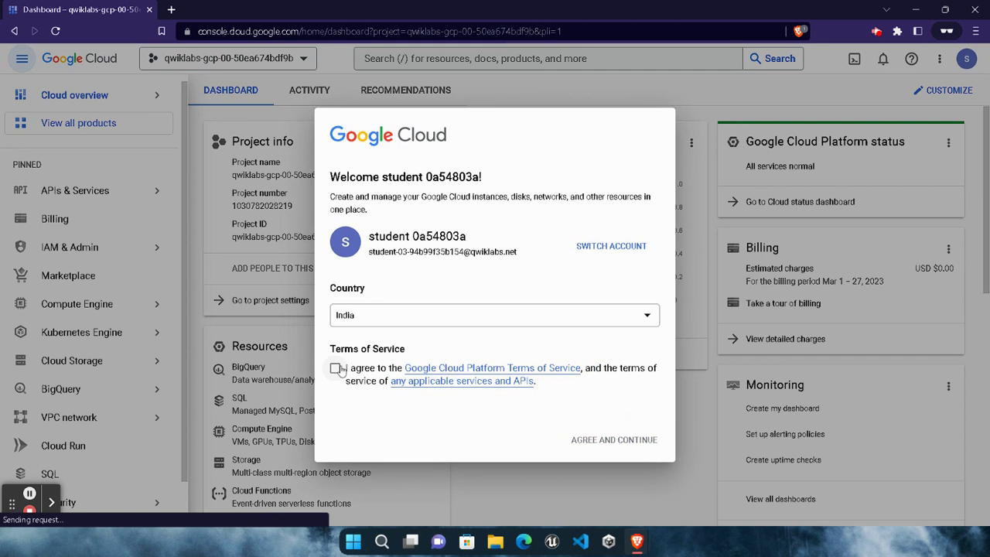
pyautogui.click(335, 368)
pyautogui.click(594, 443)
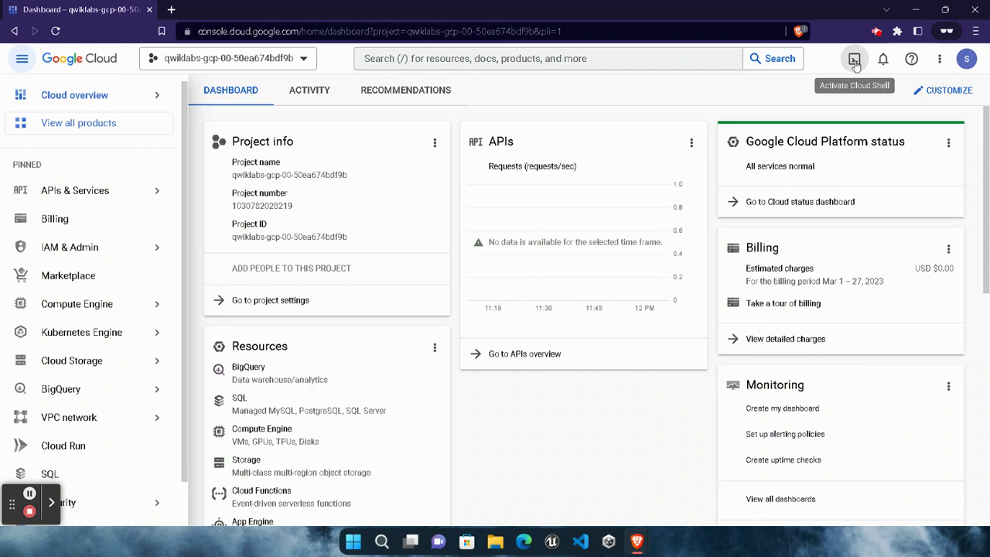
# Step: Activate Cloud Shell for the lab project and continue past its introduction
pyautogui.click(855, 59)
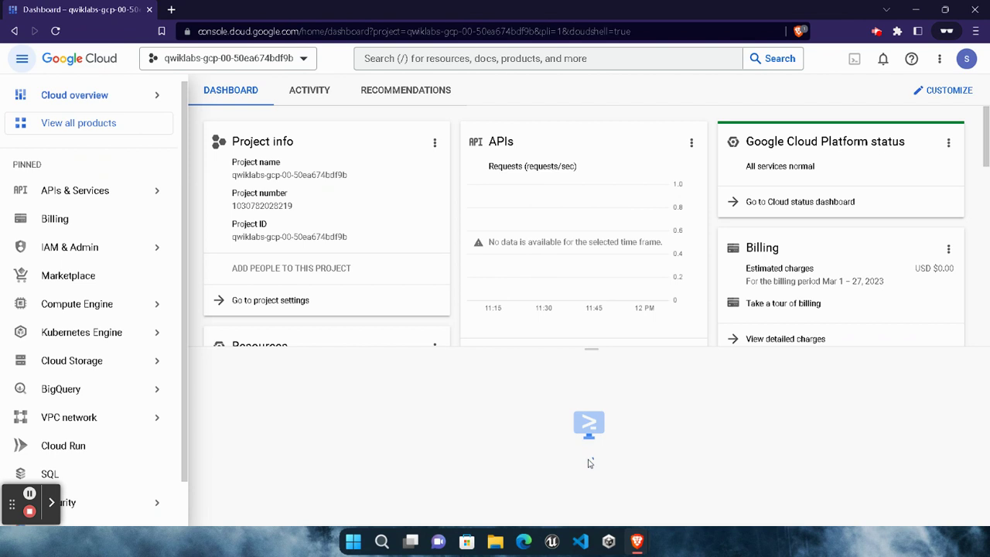
pyautogui.click(773, 488)
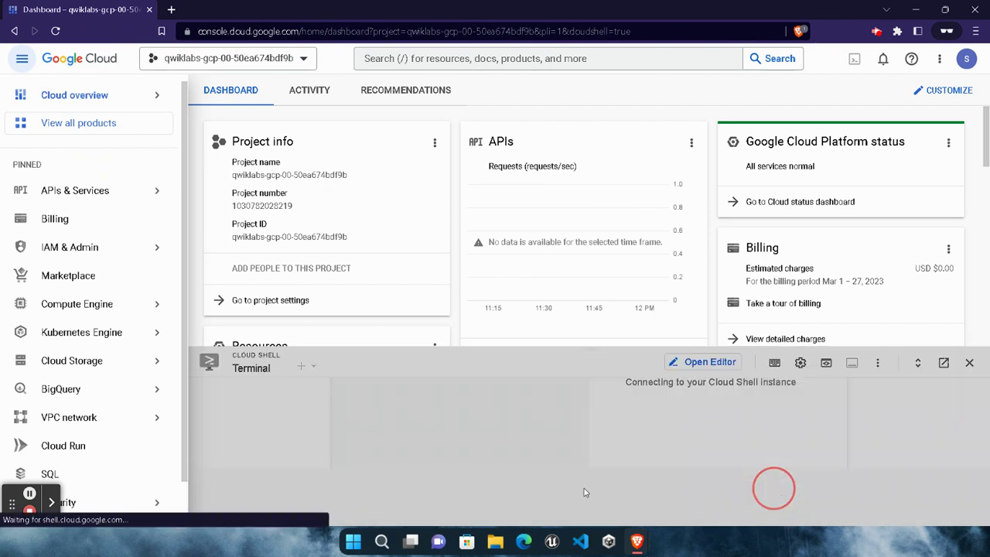
# Step: Copy the touch main.tf command from Task 1 of the lab instructions and run it in Cloud Shell
pyautogui.moveTo(636, 541)
pyautogui.click(512, 394)
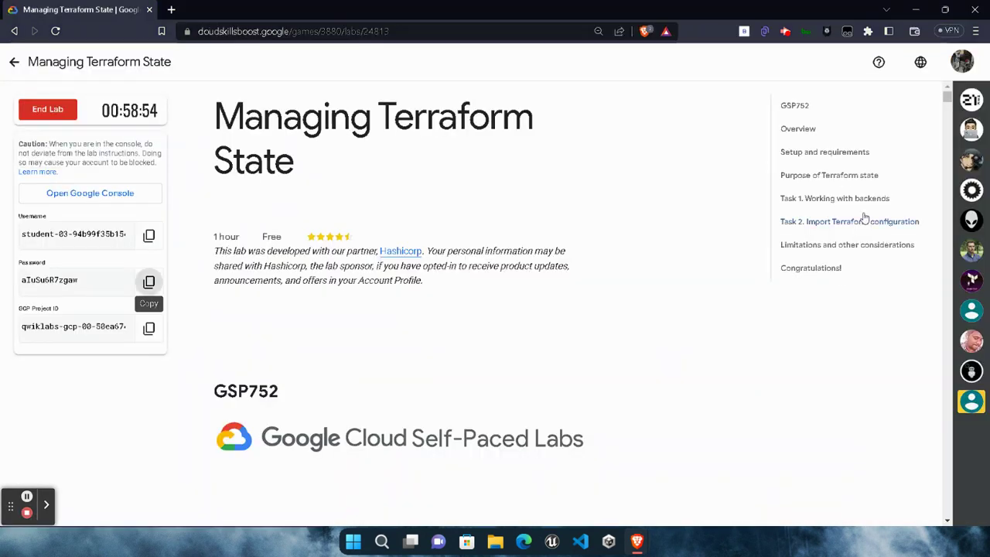
pyautogui.click(800, 198)
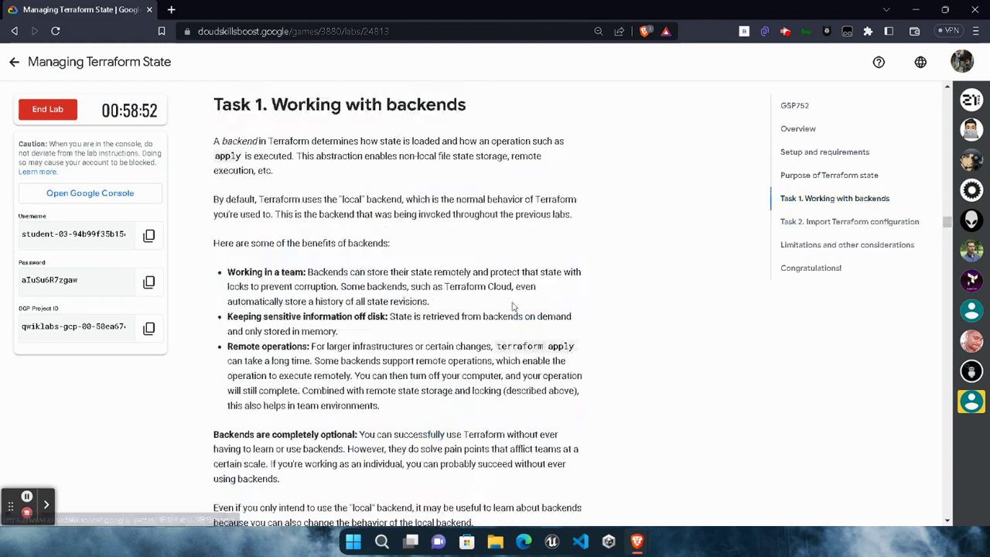
pyautogui.scroll(-8, 513, 307)
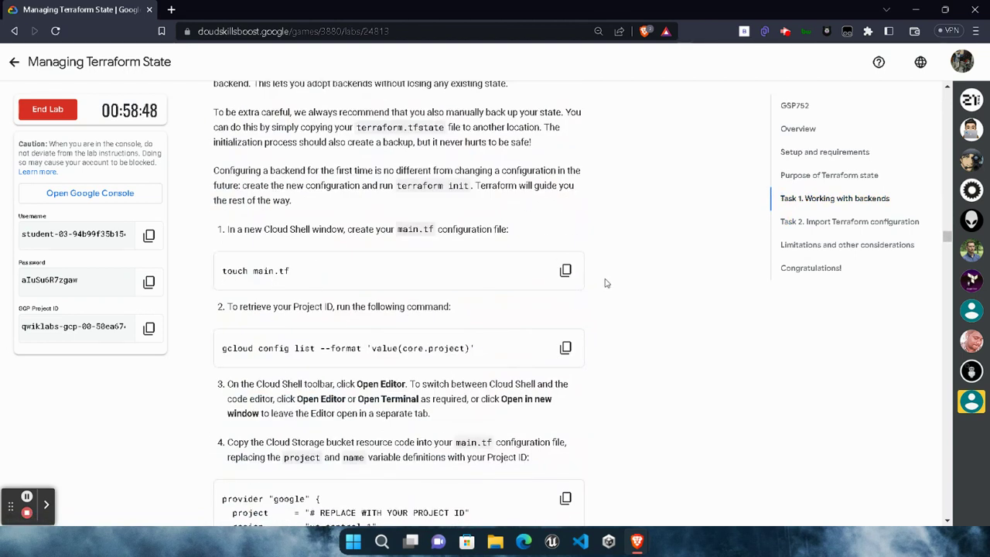
pyautogui.click(565, 270)
pyautogui.moveTo(636, 542)
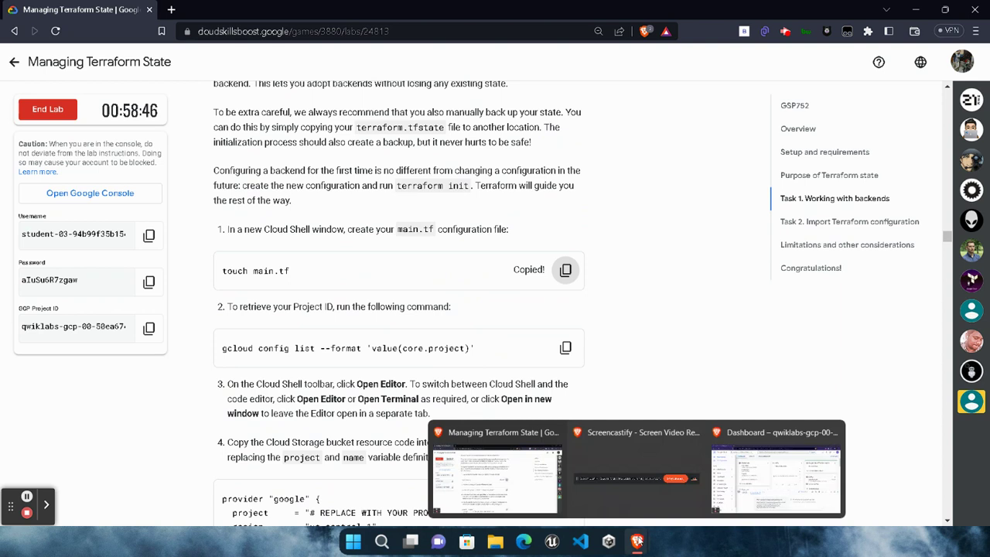
pyautogui.click(746, 499)
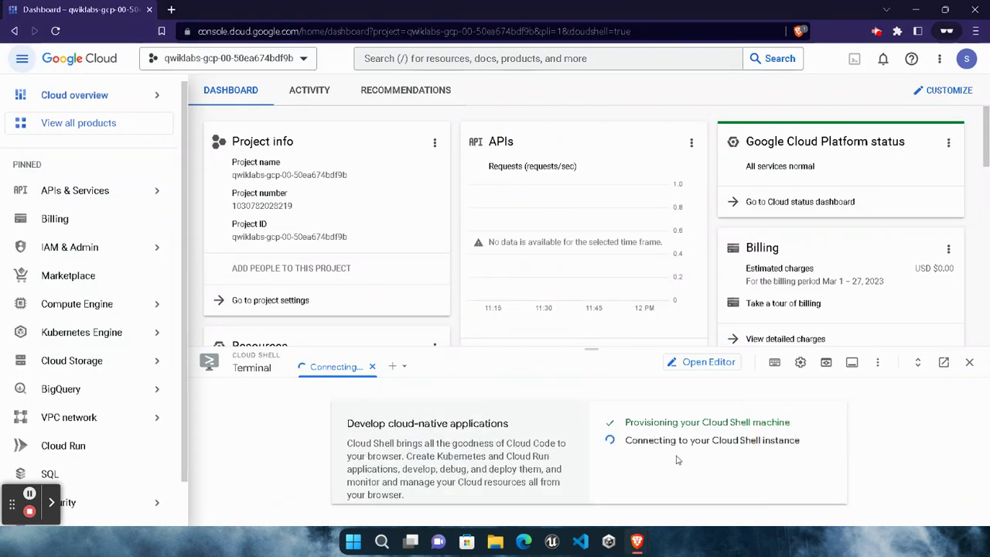
pyautogui.click(648, 452)
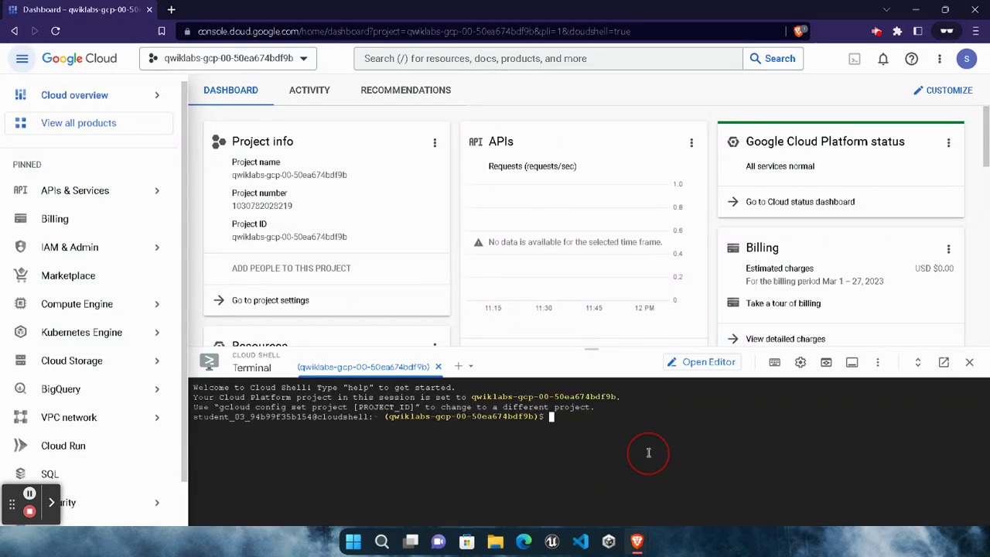
pyautogui.hotkey('ctrl', 'v')
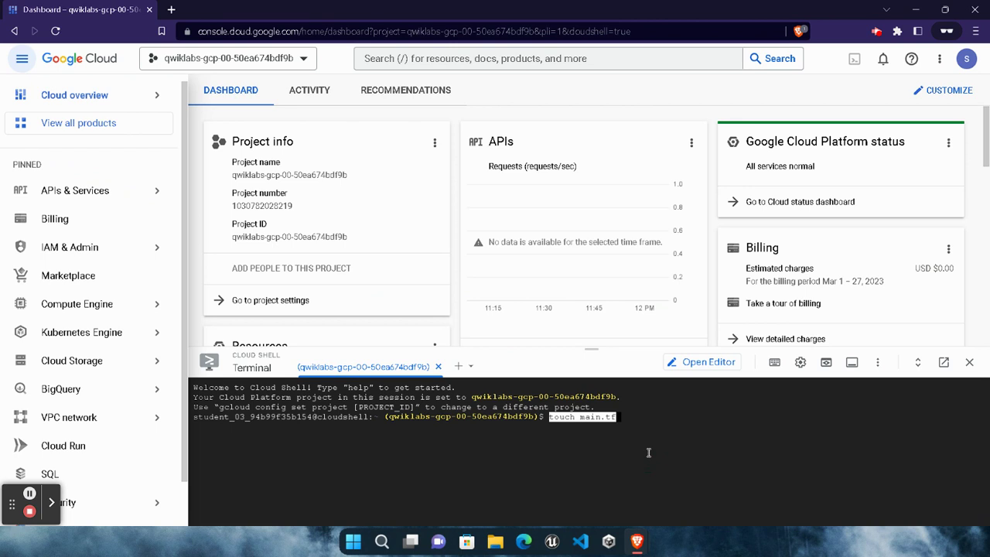
pyautogui.press('Return')
# Step: Copy the Cloud Storage bucket resource code for main.tf from item 4 of Task 1 in the lab instructions
pyautogui.moveTo(648, 543)
pyautogui.click(533, 492)
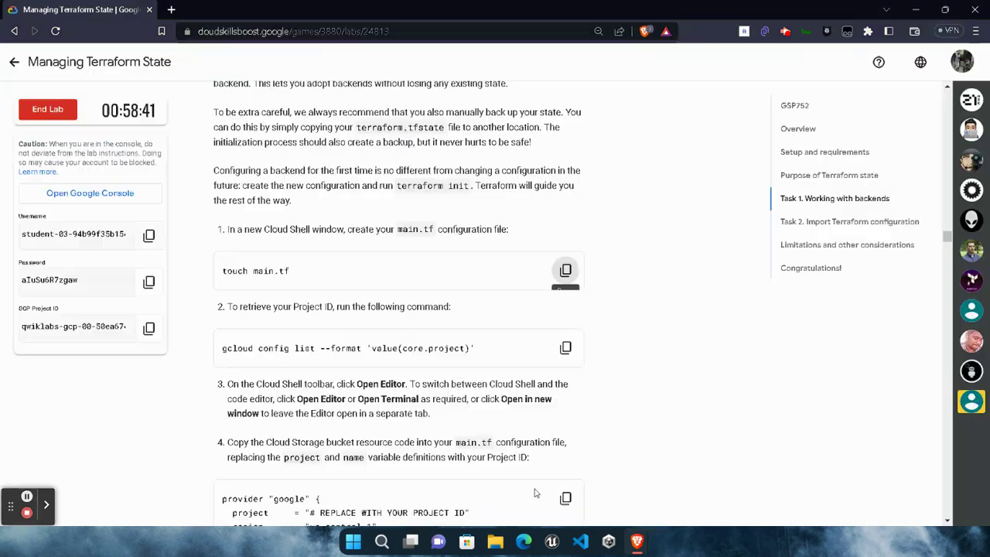
pyautogui.scroll(-2, 479, 448)
pyautogui.scroll(-1, 427, 408)
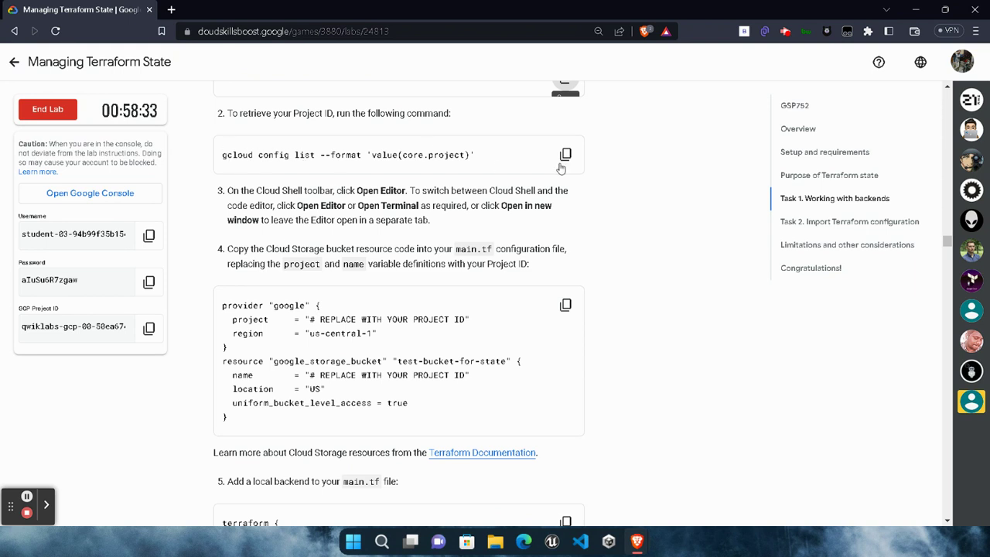
pyautogui.click(566, 305)
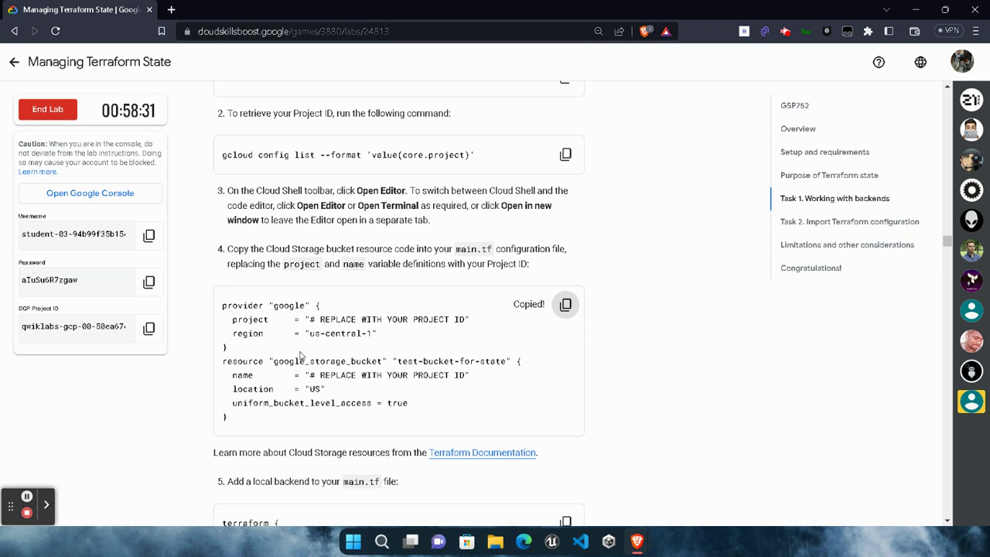
# Step: Open main.tf in the Cloud Shell Editor and paste the copied provider and google_storage_bucket code into it
pyautogui.moveTo(637, 541)
pyautogui.click(889, 471)
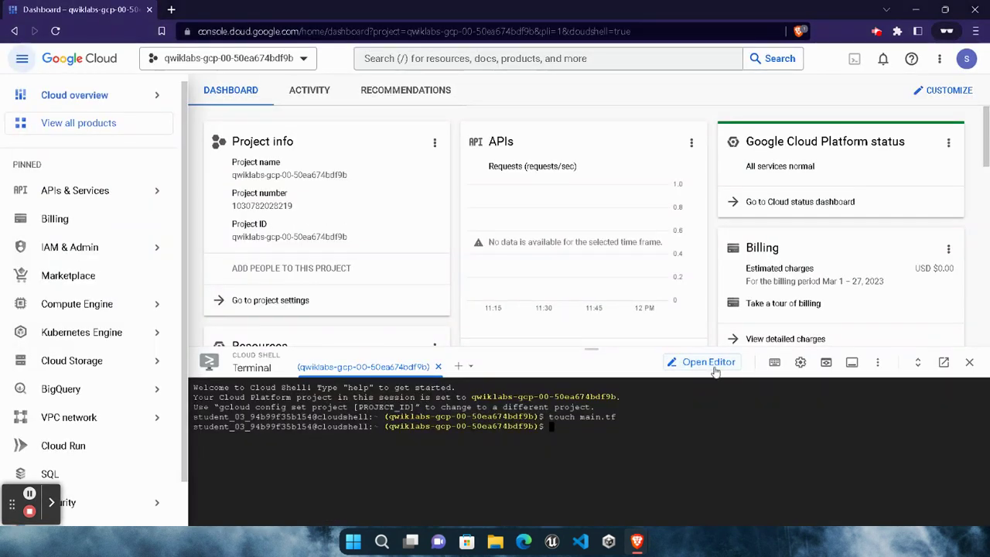
pyautogui.click(710, 363)
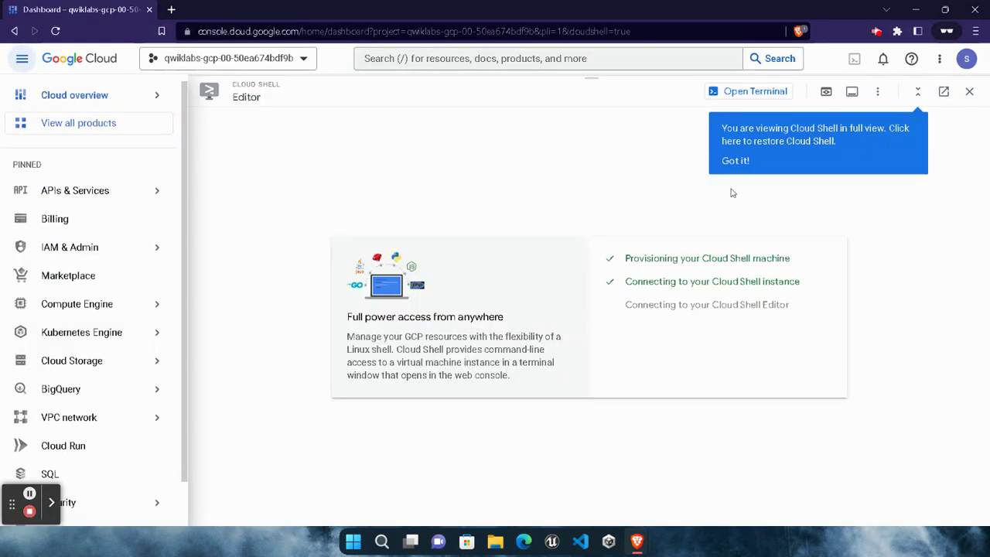
pyautogui.click(734, 160)
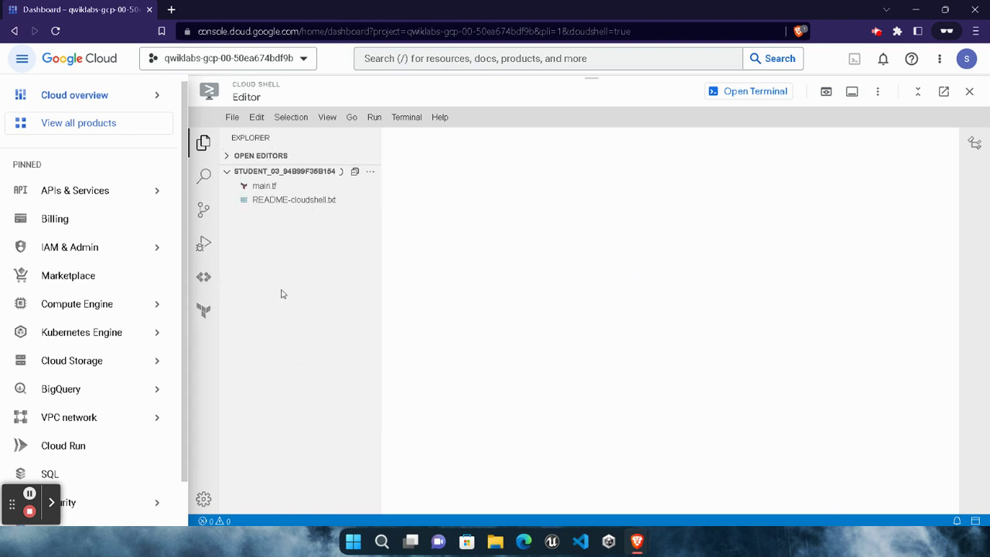
pyautogui.click(267, 186)
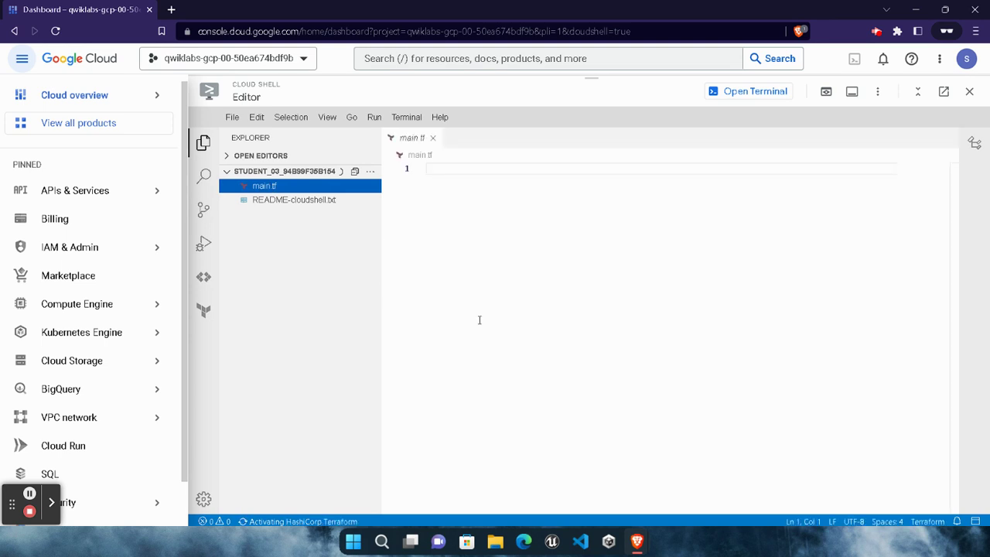
pyautogui.click(490, 181)
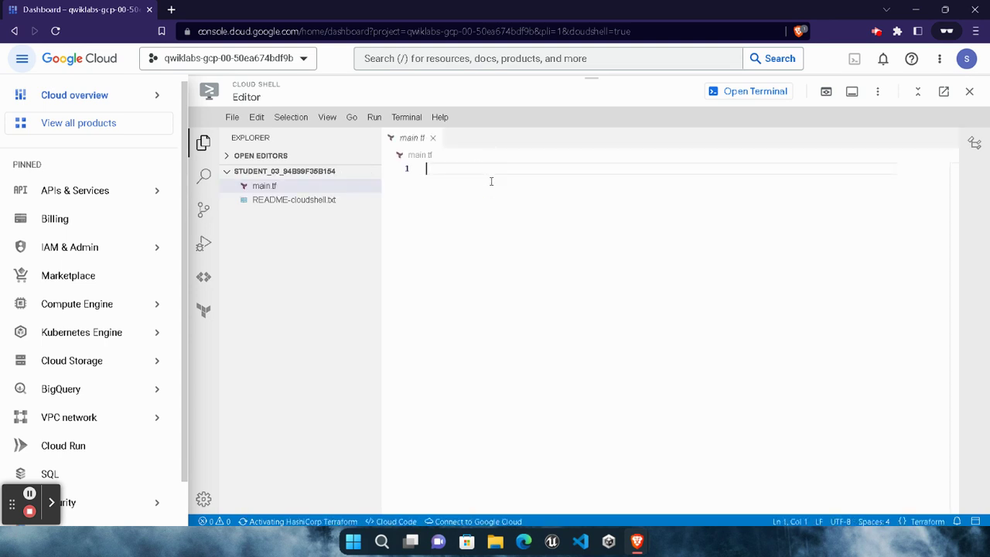
pyautogui.hotkey('ctrl', 'v')
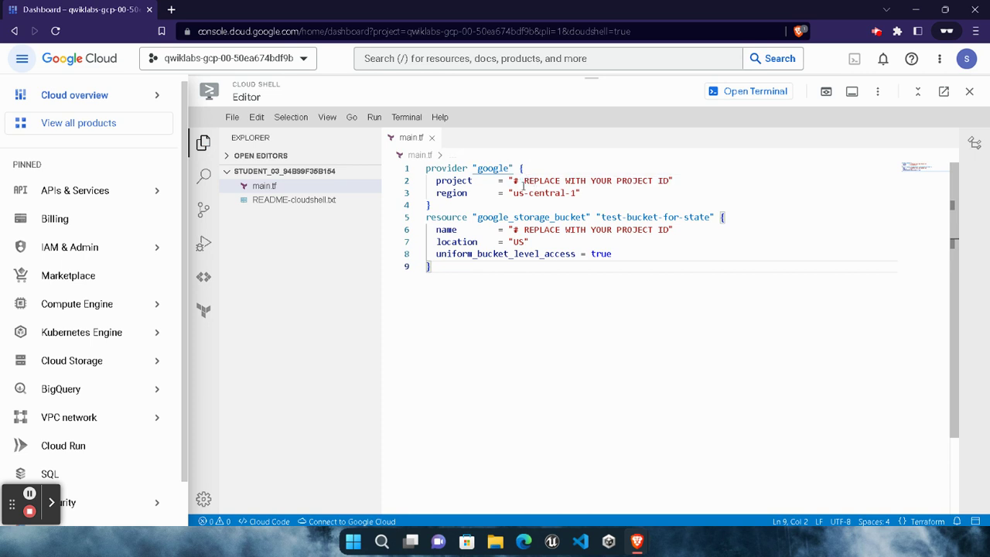
# Step: Copy the GCP Project ID from the lab details and set it as both the project and bucket name values in main.tf, replacing the placeholders
pyautogui.moveTo(517, 181); pyautogui.dragTo(670, 182)
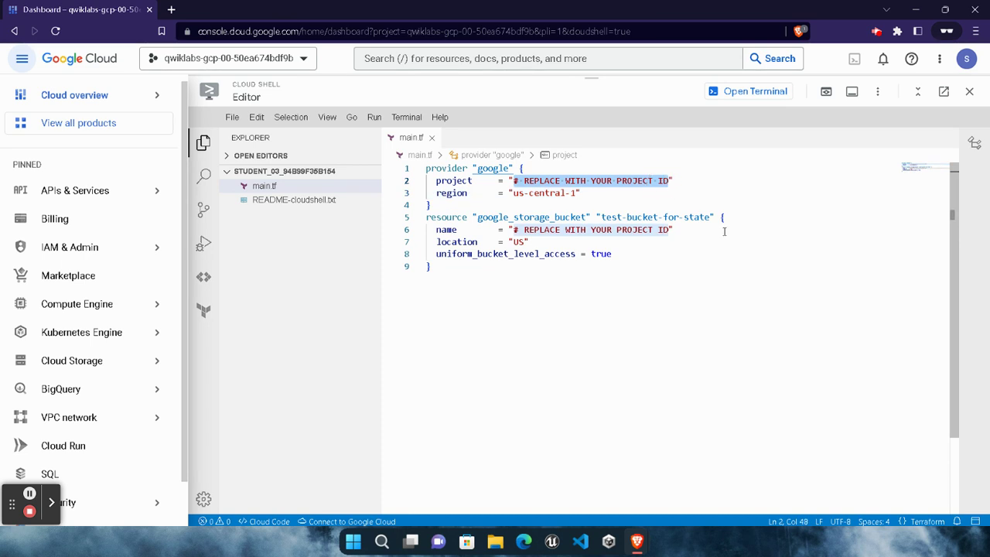
pyautogui.press('BackSpace')
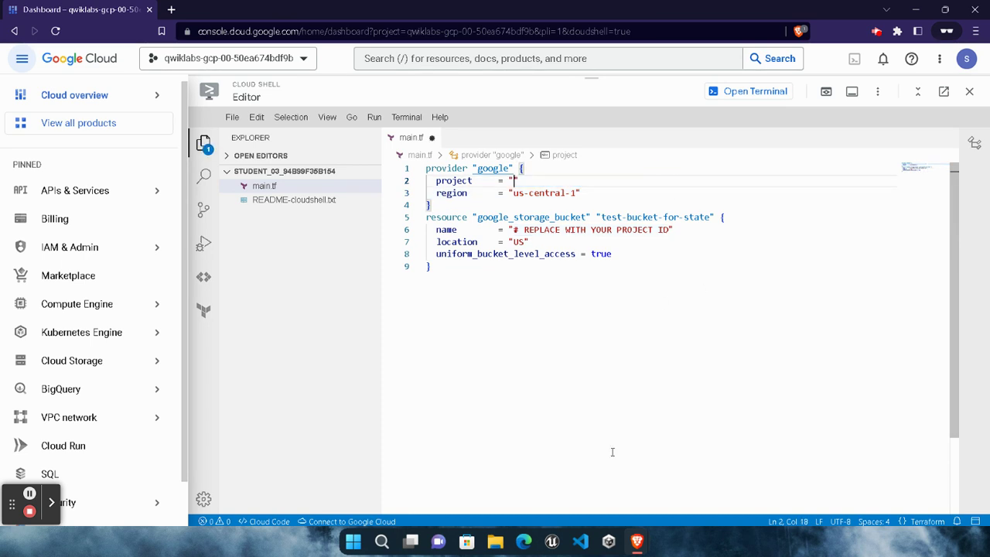
pyautogui.moveTo(637, 541)
pyautogui.click(512, 475)
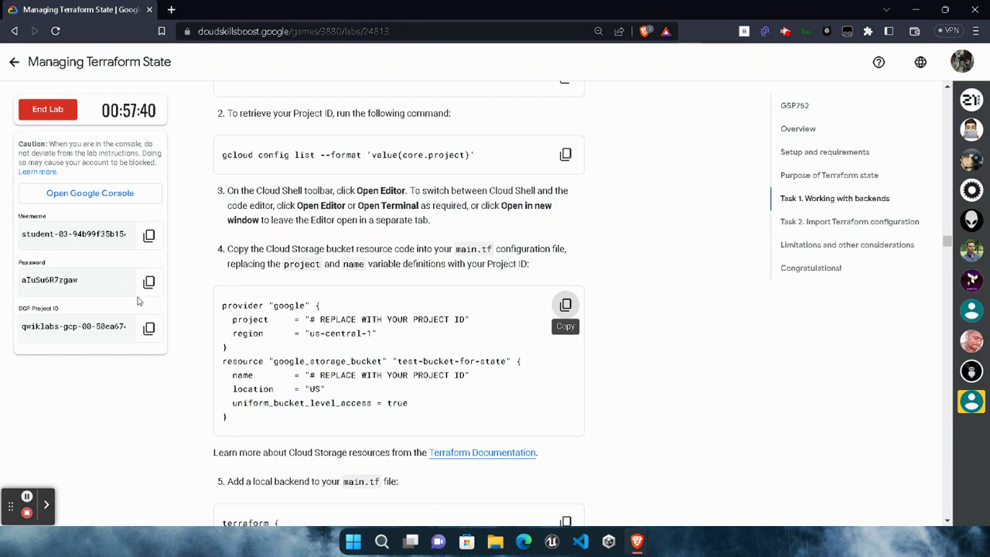
pyautogui.click(148, 328)
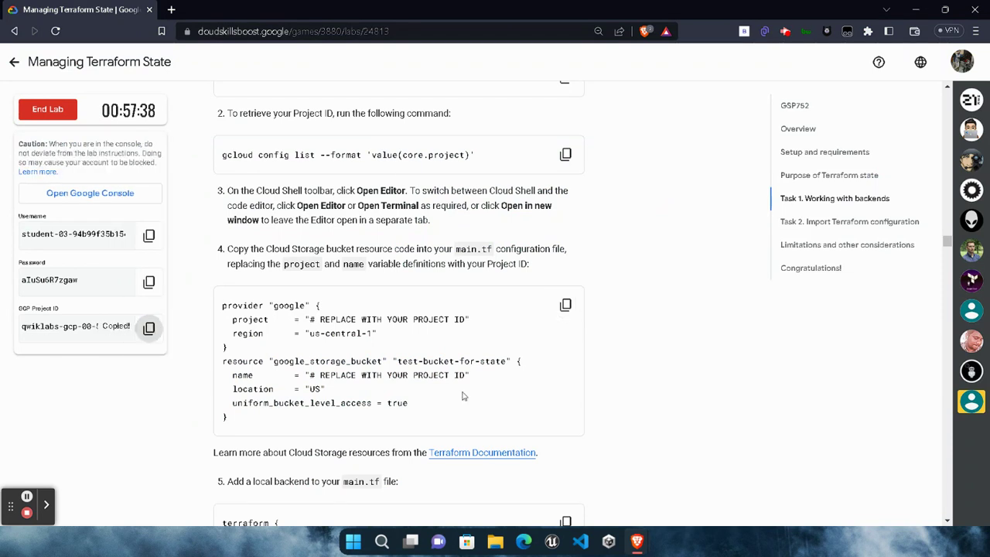
pyautogui.moveTo(637, 541)
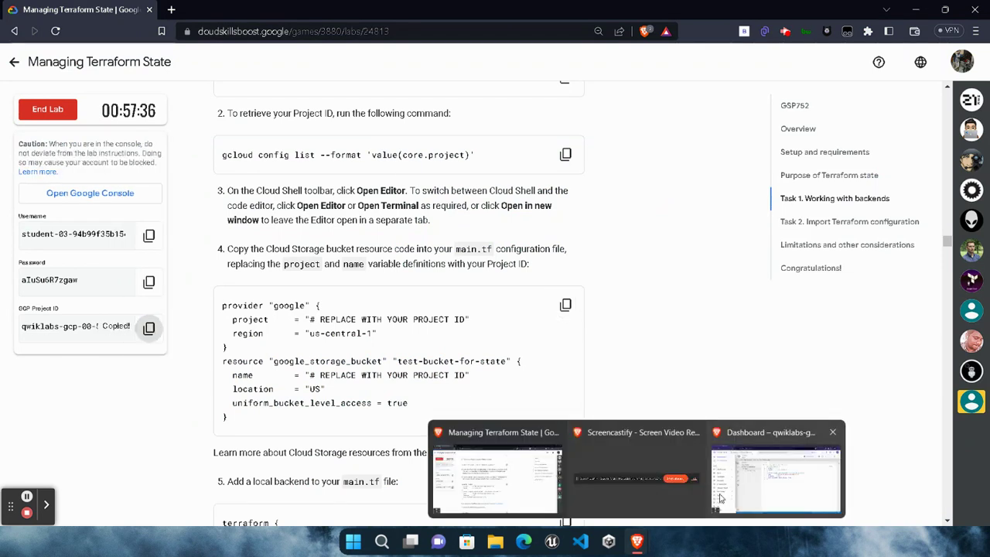
pyautogui.click(796, 476)
pyautogui.hotkey('ctrl', 'v')
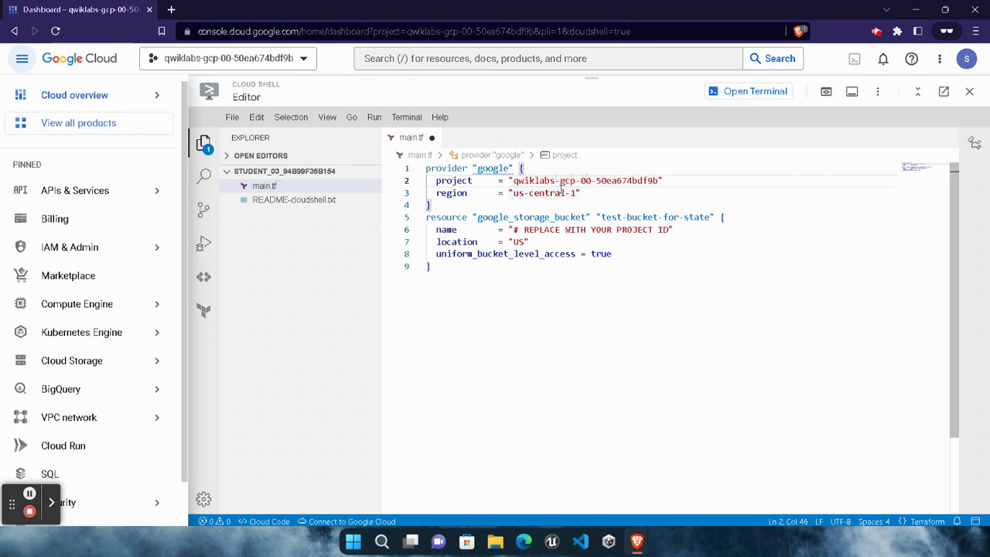
pyautogui.hotkey('ctrl', 's')
pyautogui.moveTo(514, 230); pyautogui.dragTo(670, 235)
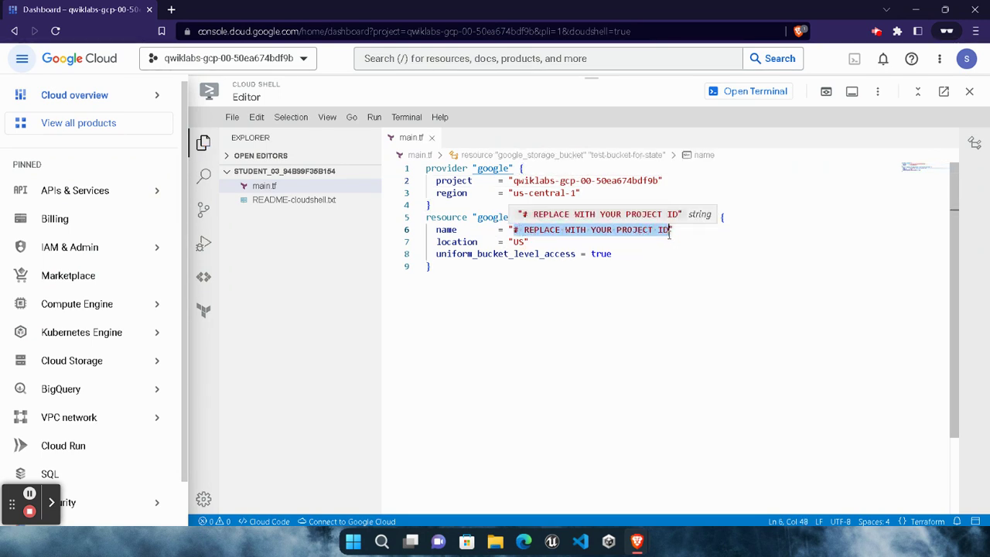
pyautogui.hotkey('ctrl', 'v')
# Step: Copy the local backend code block from item 5 of Task 1 in the lab instructions
pyautogui.moveTo(636, 541)
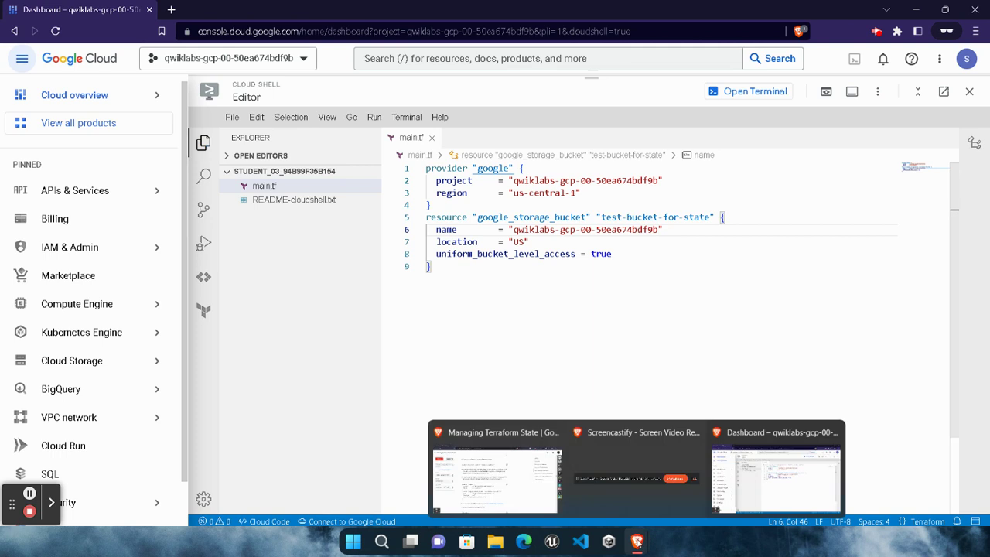
pyautogui.click(498, 471)
pyautogui.scroll(-2, 456, 338)
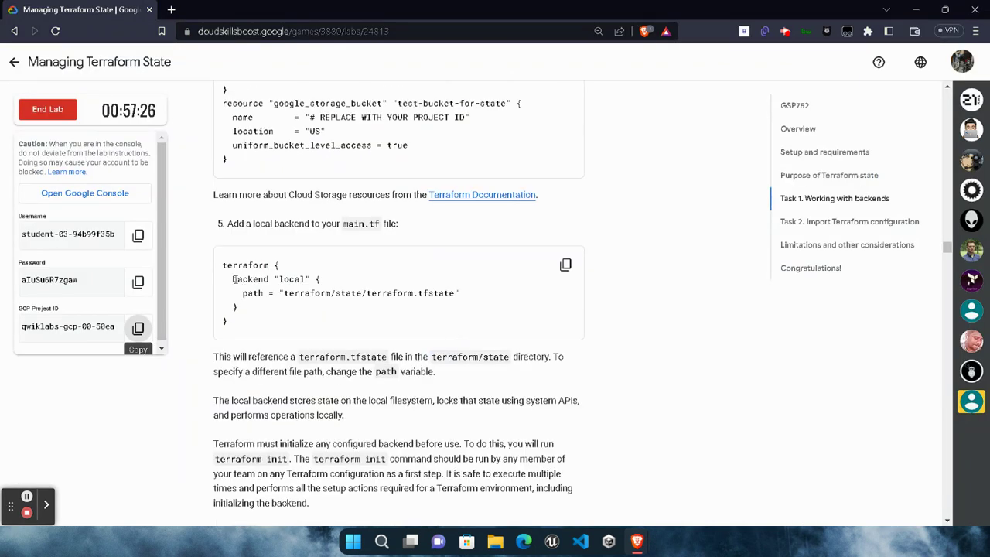
pyautogui.click(565, 264)
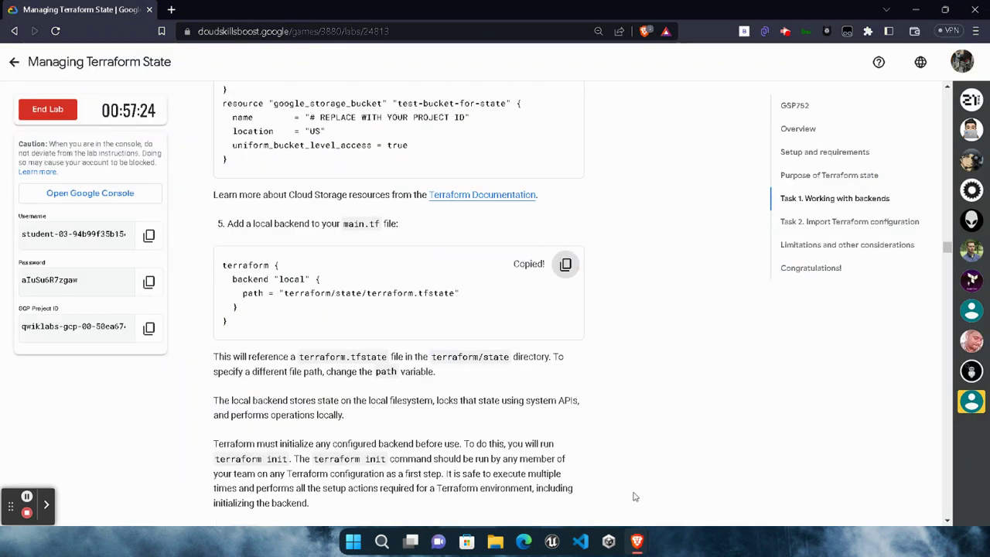
# Step: Add the copied terraform block with the "local" backend on a new line after the bucket resource in main.tf and save all files
pyautogui.moveTo(636, 541)
pyautogui.click(773, 475)
pyautogui.click(507, 268)
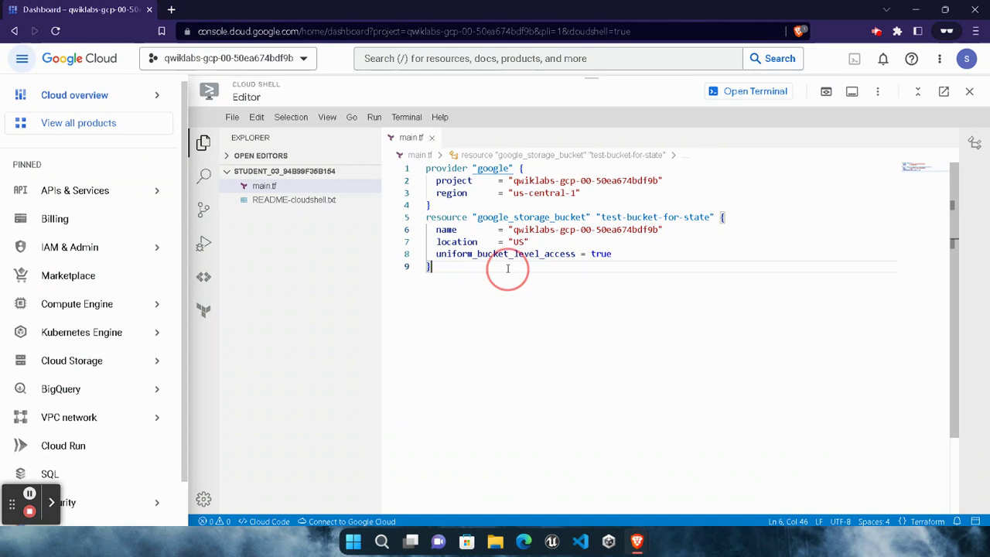
pyautogui.press('Return')
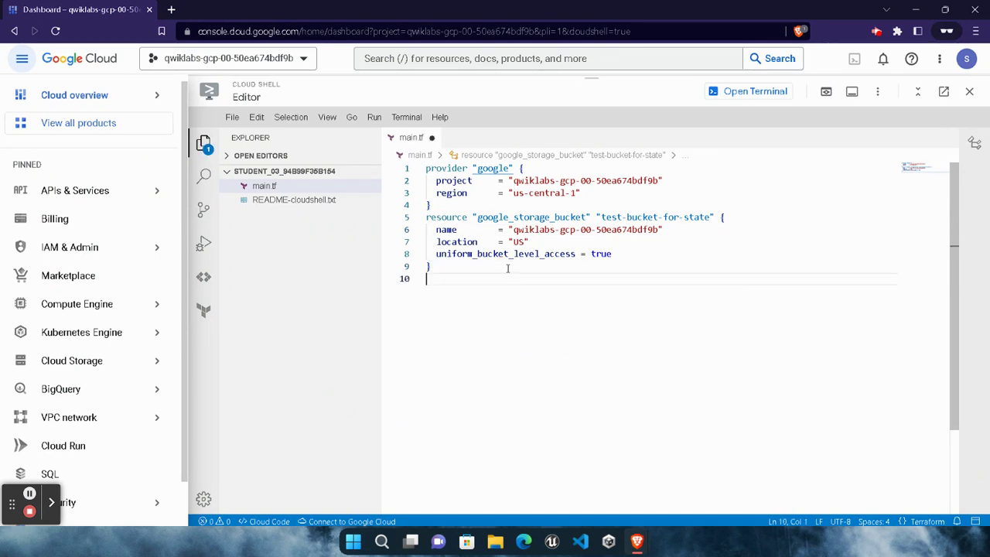
pyautogui.hotkey('ctrl', 'v')
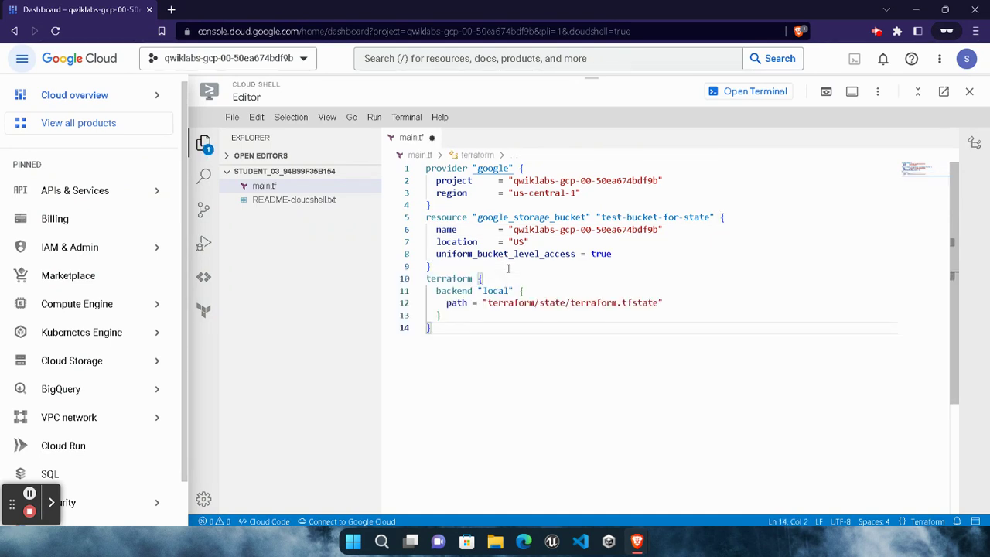
pyautogui.click(232, 116)
pyautogui.click(284, 293)
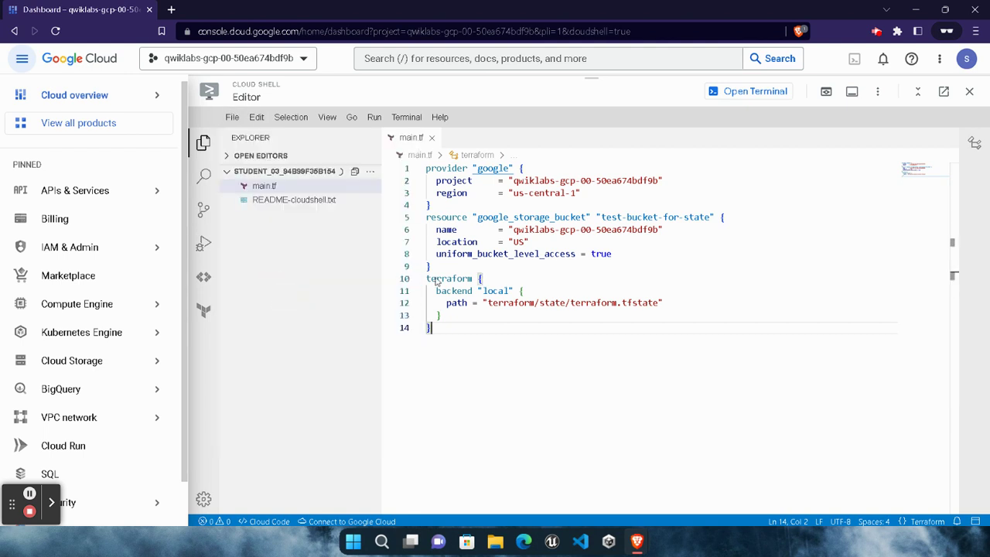
# Step: Copy the terraform init command from item 6 of the lab instructions and run it in the Cloud Shell terminal
pyautogui.click(733, 95)
pyautogui.moveTo(637, 541)
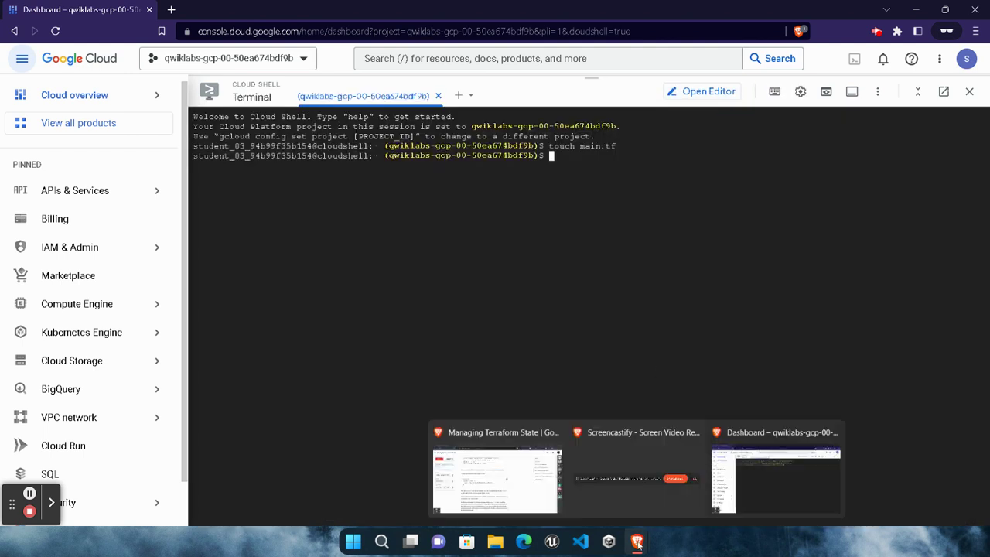
pyautogui.click(495, 463)
pyautogui.scroll(-5, 433, 360)
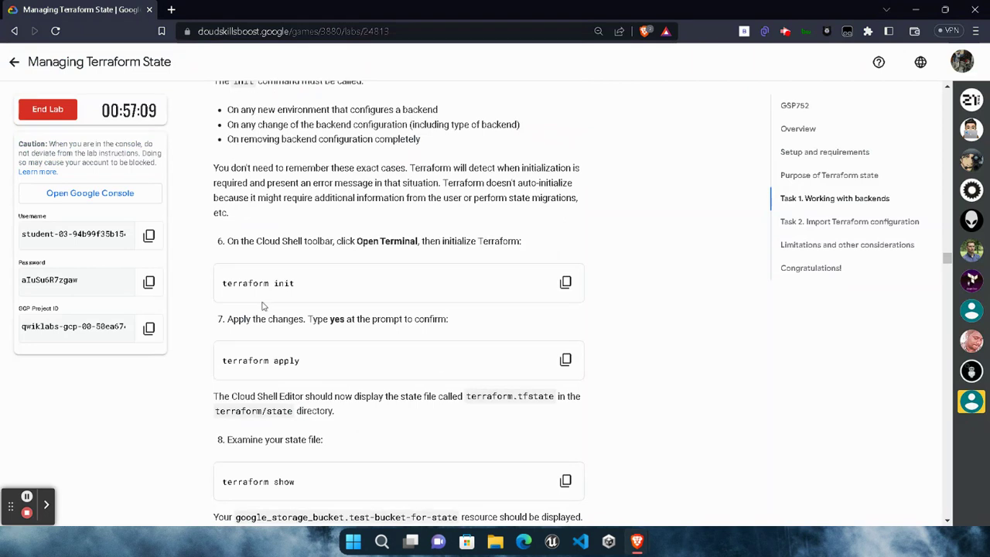
pyautogui.click(642, 536)
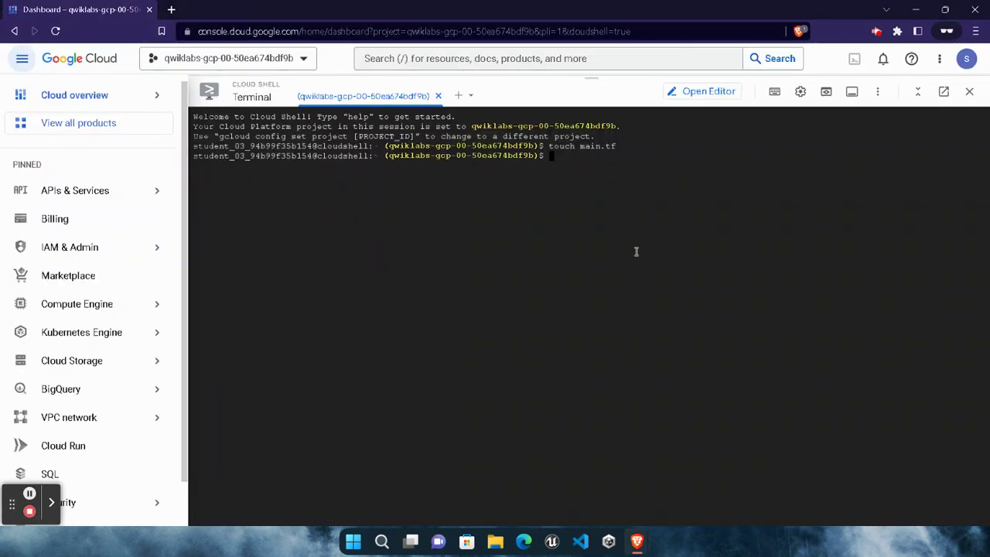
pyautogui.hotkey('ctrl', 'v')
pyautogui.press('Return')
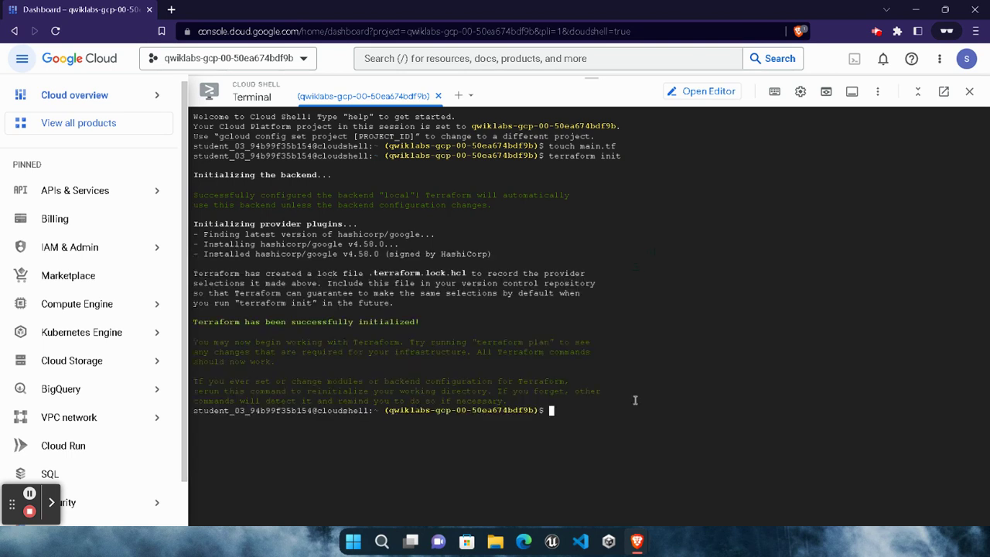
# Step: Copy the terraform apply command from item 7 of the lab instructions and run it in the Cloud Shell terminal
pyautogui.moveTo(636, 540)
pyautogui.click(498, 471)
pyautogui.click(565, 360)
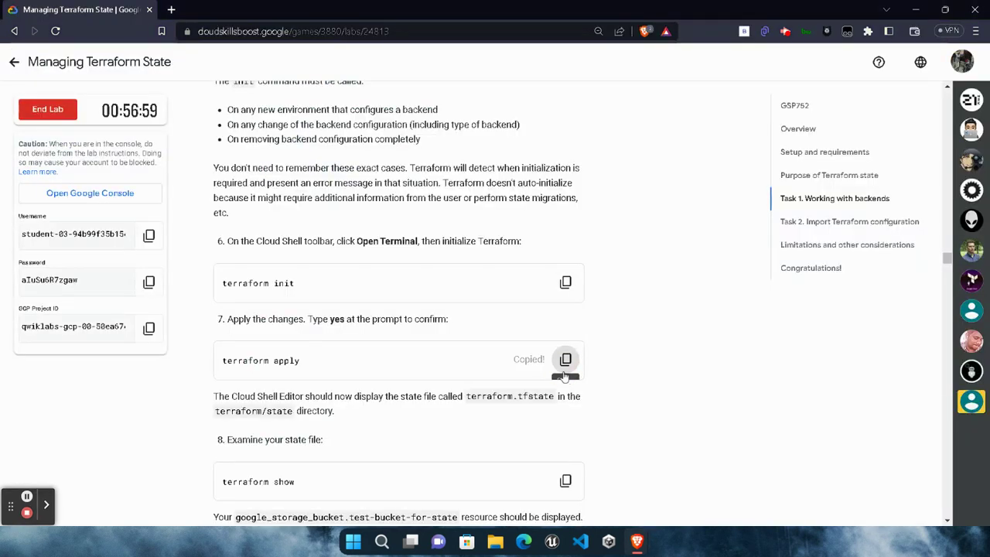
pyautogui.moveTo(636, 541)
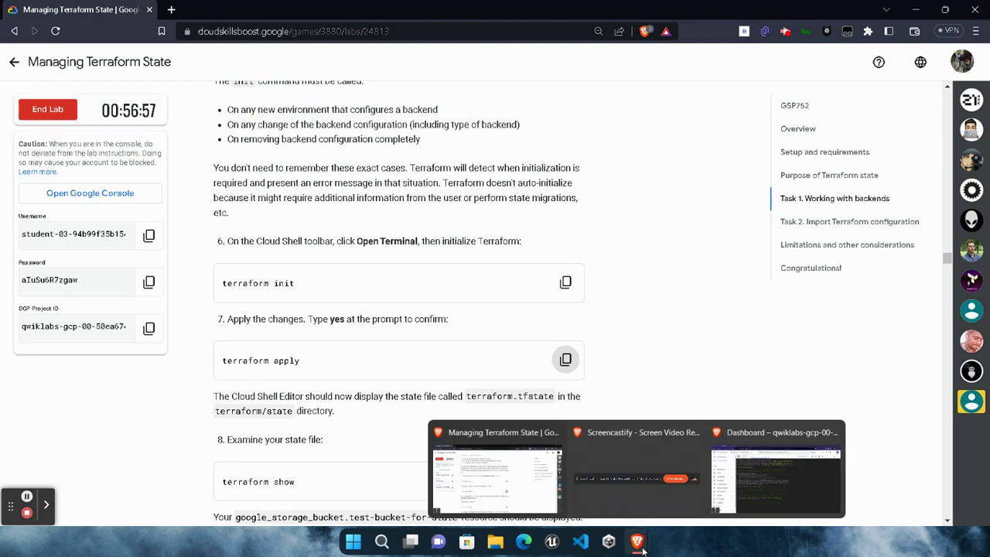
pyautogui.click(762, 476)
pyautogui.hotkey('ctrl', 'v')
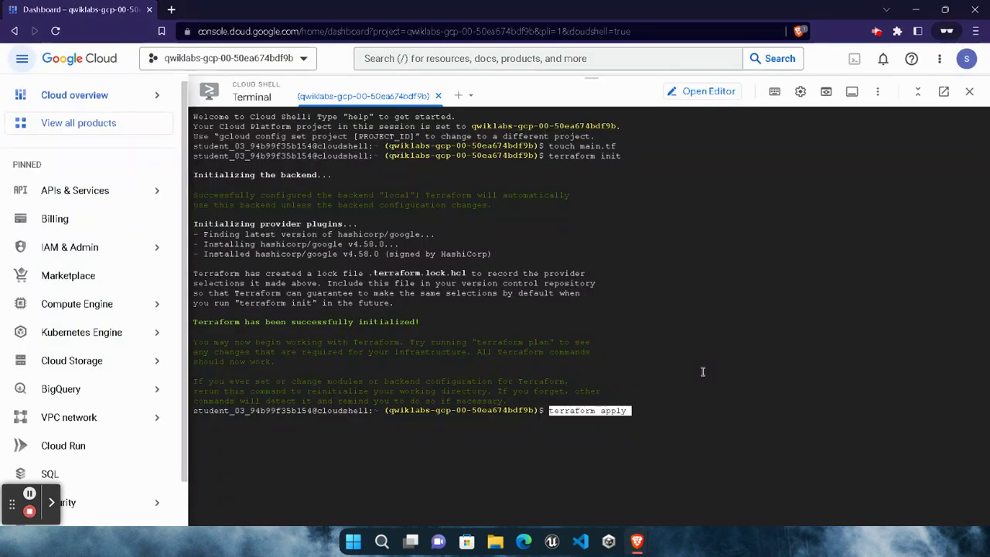
pyautogui.press('Return')
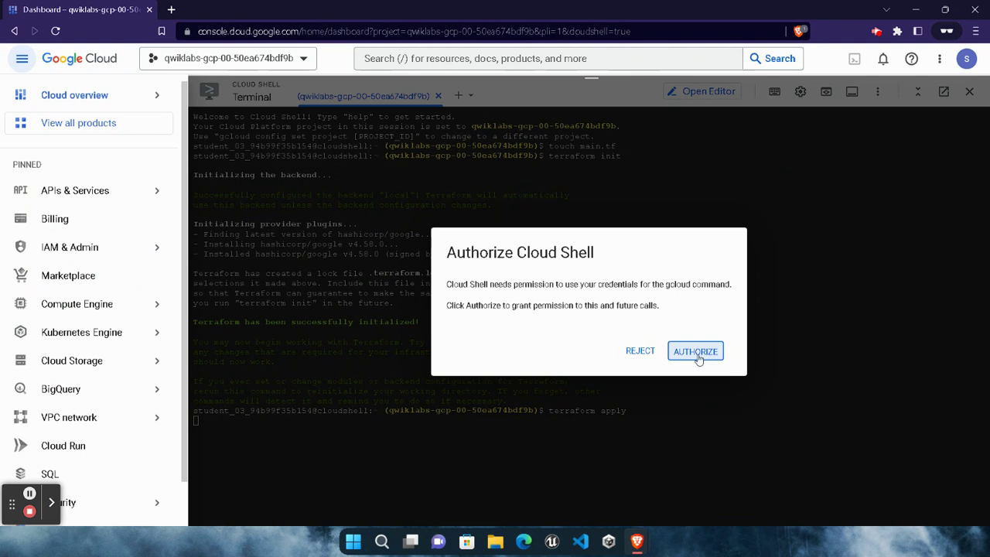
# Step: Authorize Cloud Shell to use the credentials and approve the planned Terraform actions with yes
pyautogui.click(698, 352)
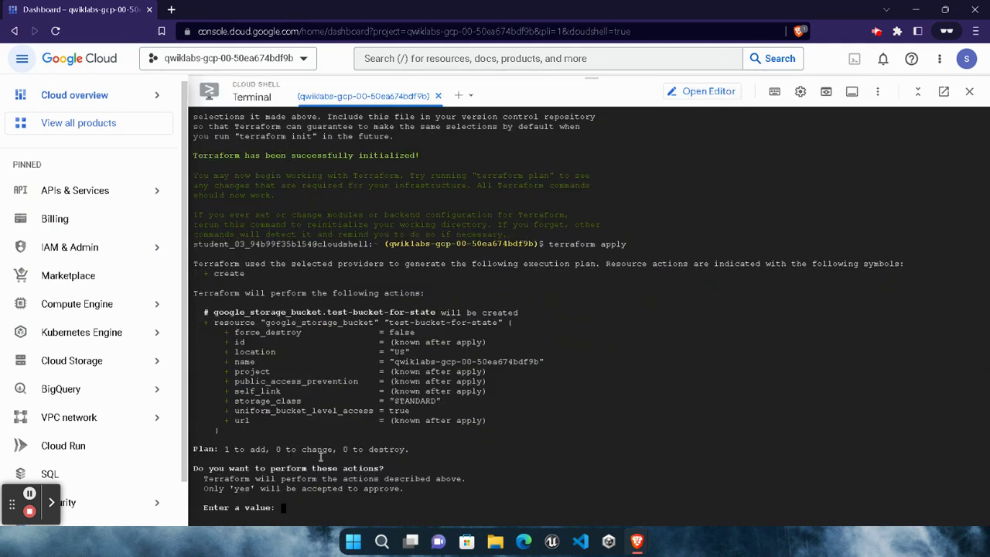
pyautogui.write('yes')
pyautogui.press('Return')
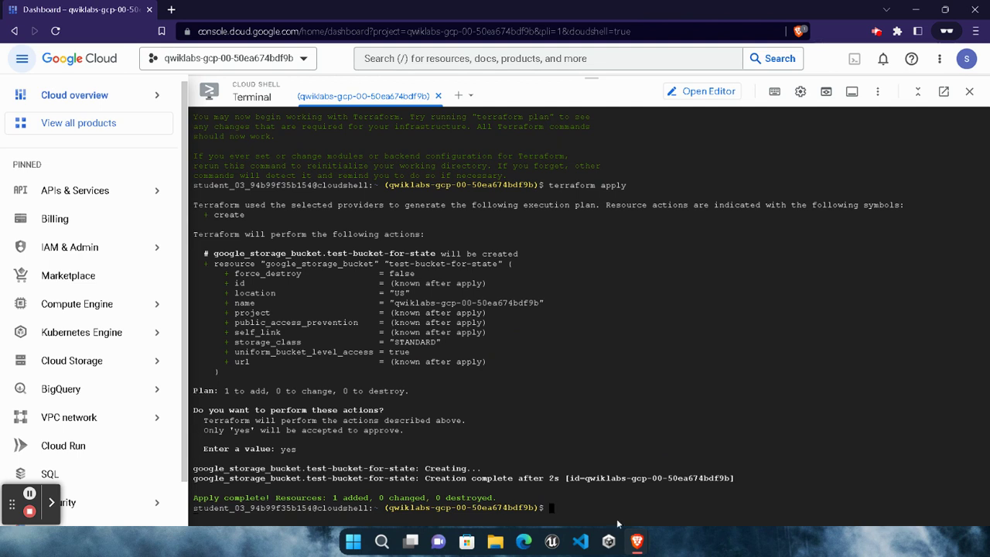
# Step: Copy the gcs backend configuration from item 2 of the Add a Cloud Storage backend section in the lab instructions
pyautogui.moveTo(636, 533)
pyautogui.click(513, 486)
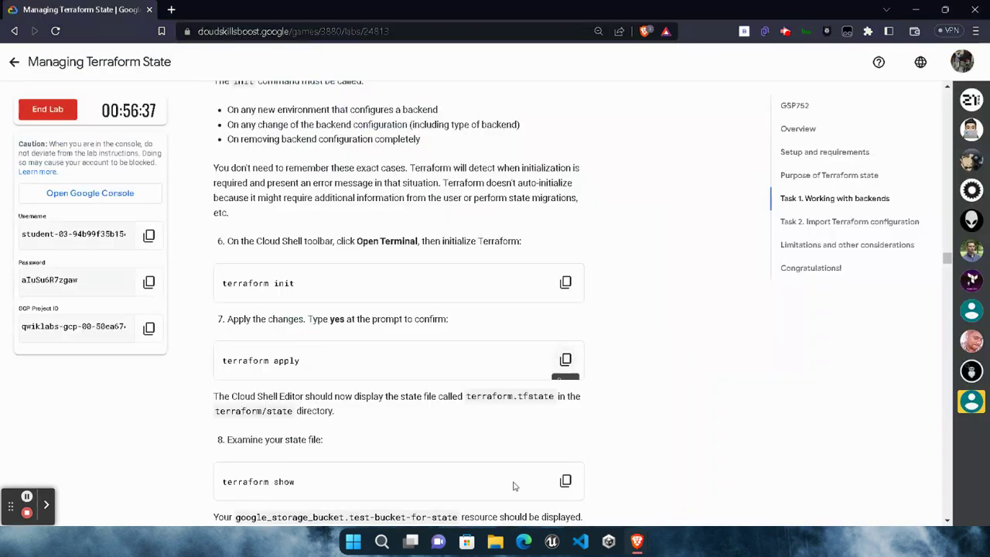
pyautogui.scroll(-3, 438, 433)
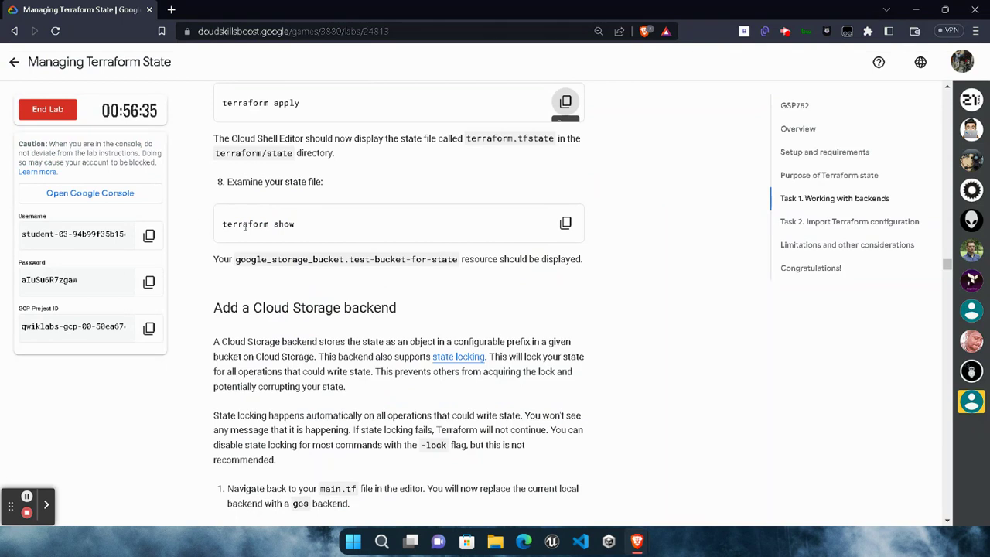
pyautogui.scroll(-5, 345, 357)
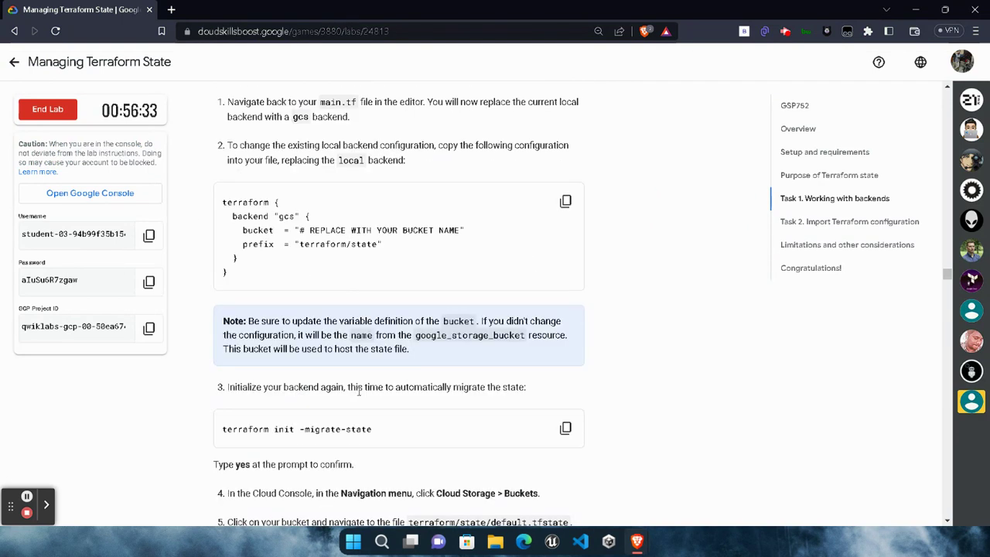
pyautogui.click(561, 202)
# Step: Replace the terraform block with the local backend in main.tf with the copied gcs backend configuration
pyautogui.moveTo(636, 541)
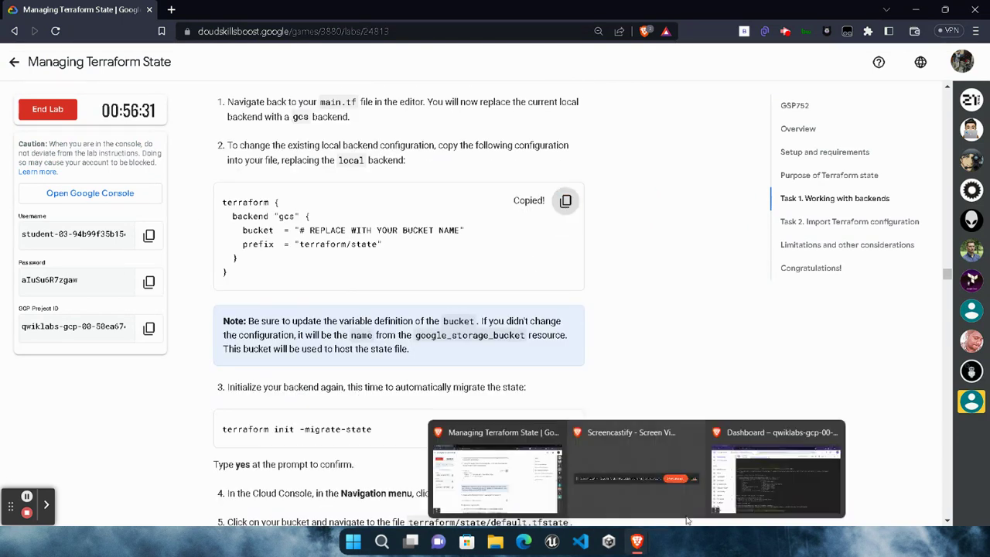
pyautogui.click(755, 485)
pyautogui.click(718, 98)
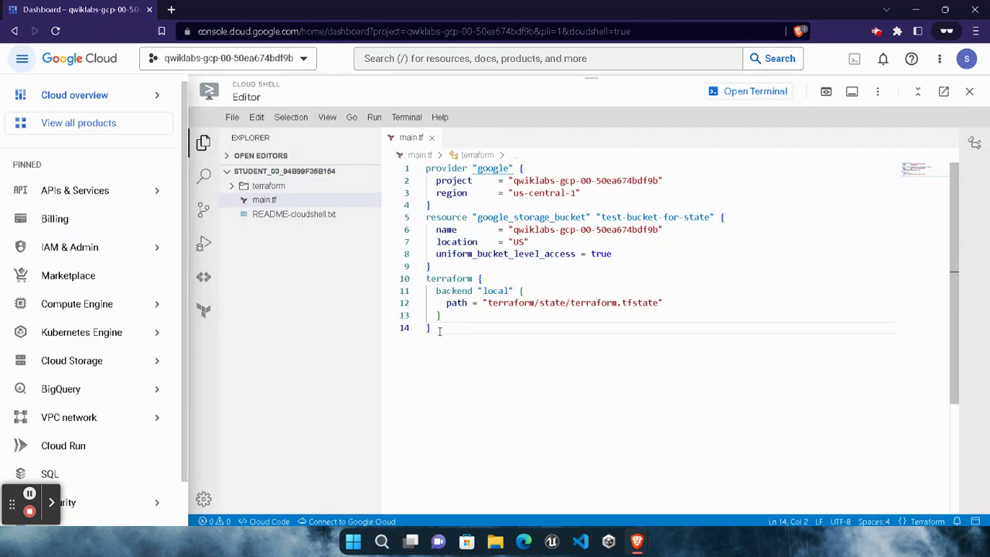
pyautogui.moveTo(430, 328); pyautogui.dragTo(425, 278)
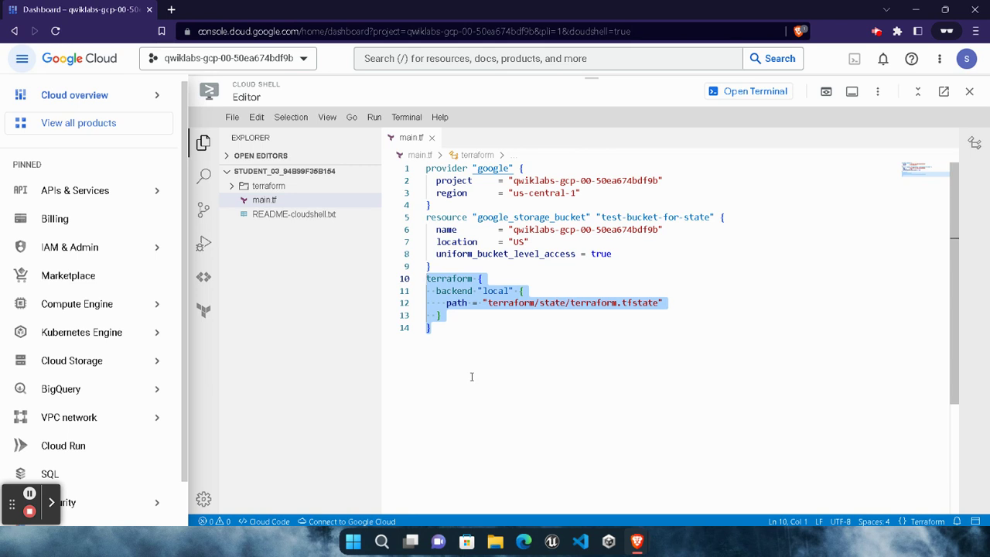
pyautogui.hotkey('ctrl', 'v')
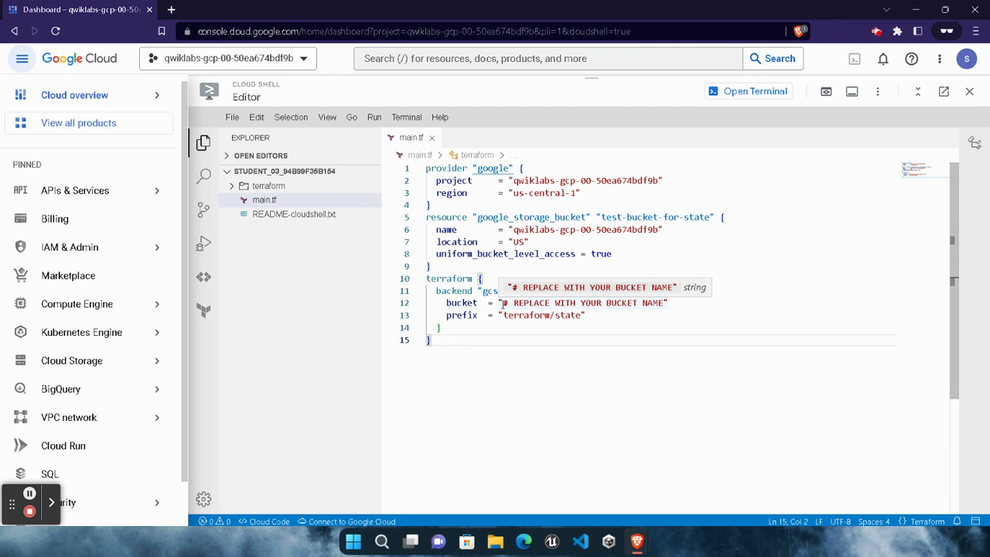
# Step: Replace the bucket placeholder in the gcs backend of main.tf with the google_storage_bucket resource's name, qwiklabs-gcp-00-50ea674bdf9b, and save all files
pyautogui.moveTo(513, 229); pyautogui.dragTo(658, 231)
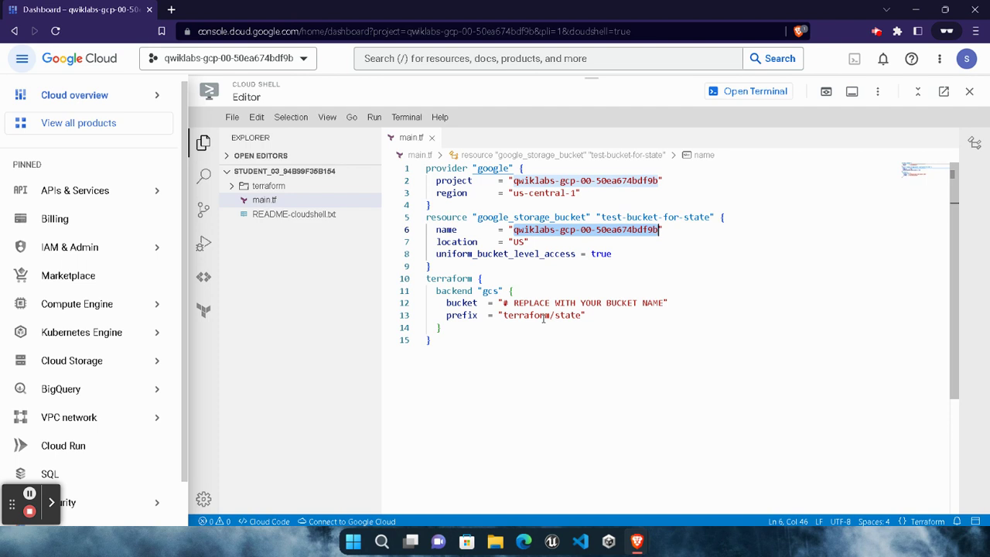
pyautogui.moveTo(504, 302); pyautogui.dragTo(662, 303)
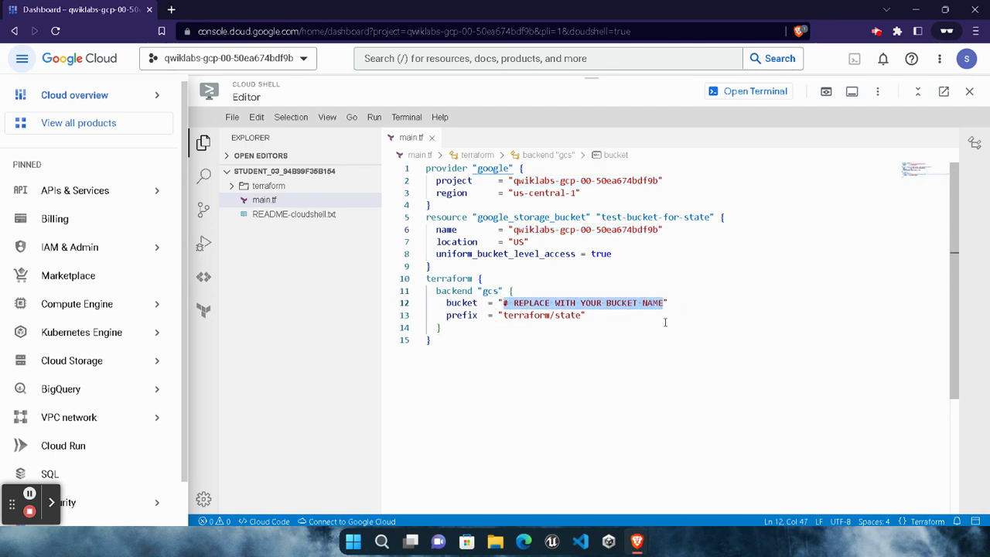
pyautogui.hotkey('ctrl', 'v')
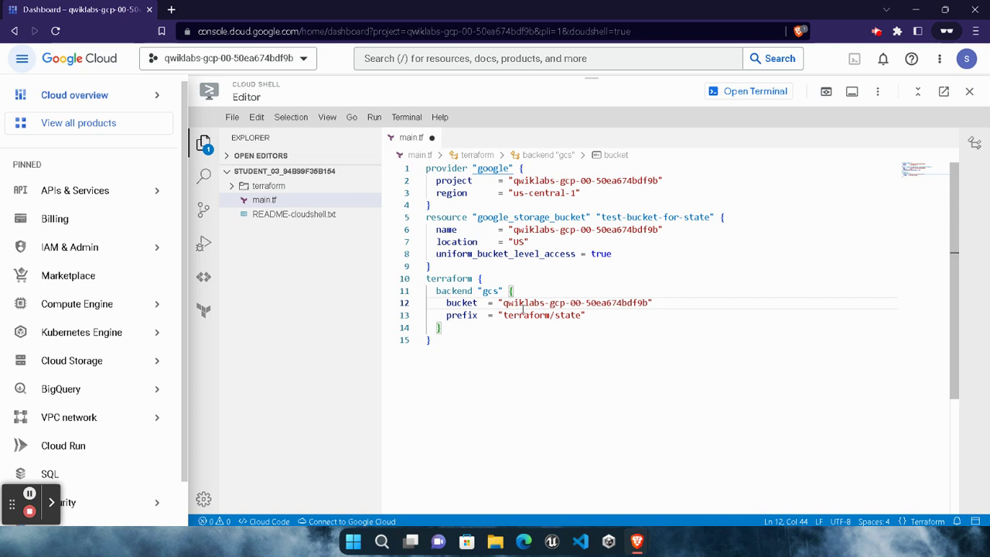
pyautogui.click(232, 116)
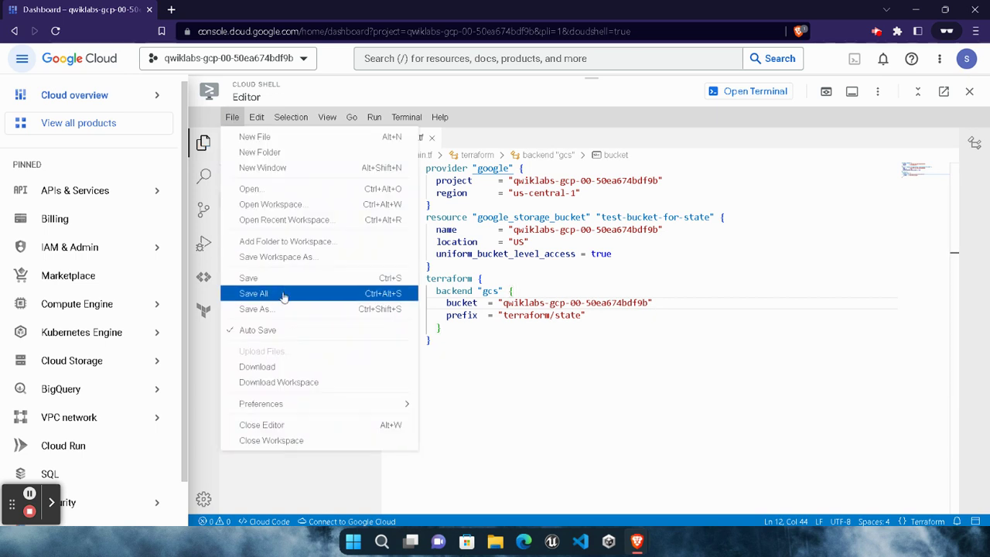
pyautogui.click(283, 292)
# Step: Copy the terraform init -migrate-state command from item 3 of the lab instructions
pyautogui.moveTo(636, 541)
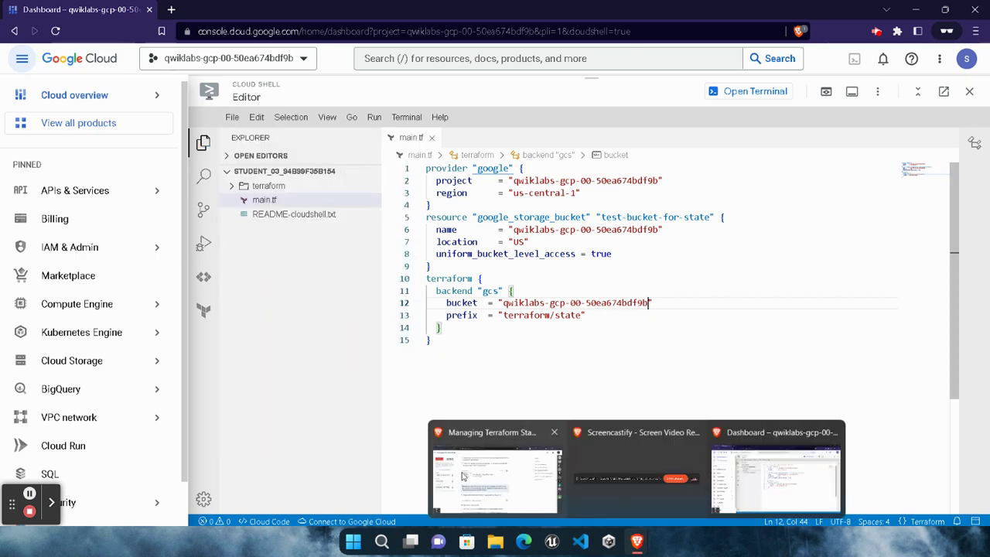
pyautogui.click(503, 472)
pyautogui.scroll(-1, 463, 368)
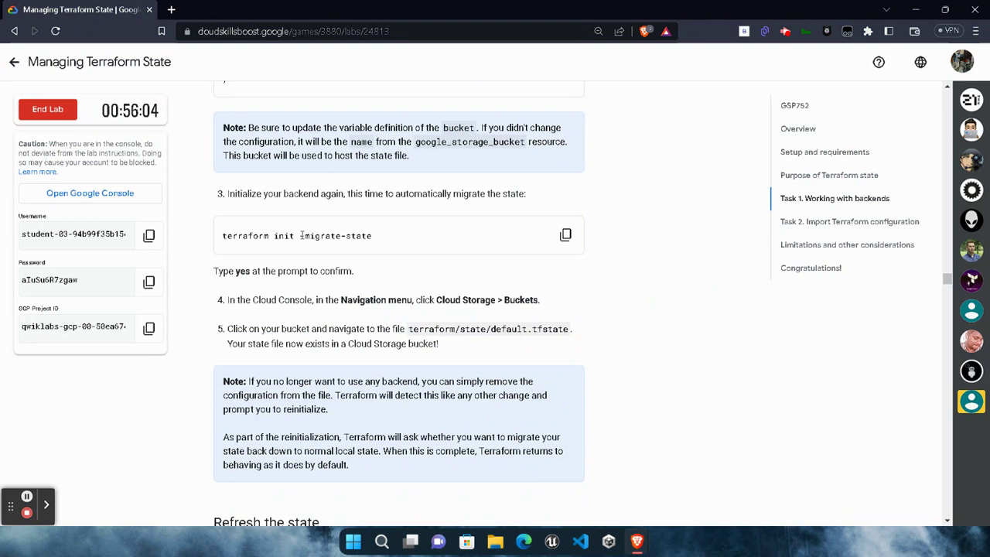
pyautogui.click(565, 234)
# Step: Run the copied terraform init -migrate-state command in the Cloud Shell terminal and confirm copying the existing state with yes
pyautogui.moveTo(636, 541)
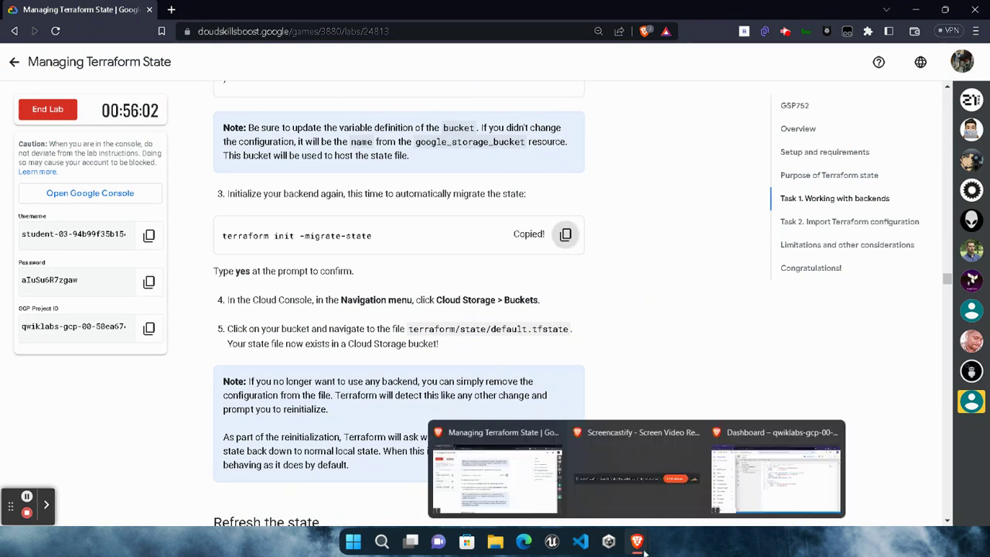
pyautogui.click(763, 484)
pyautogui.click(762, 94)
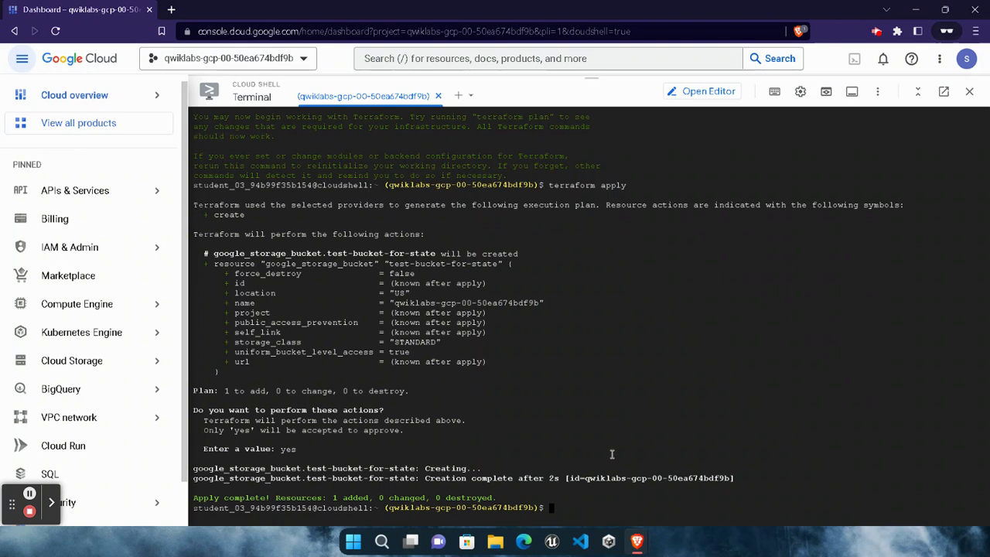
pyautogui.hotkey('ctrl', 'v')
pyautogui.press('Return')
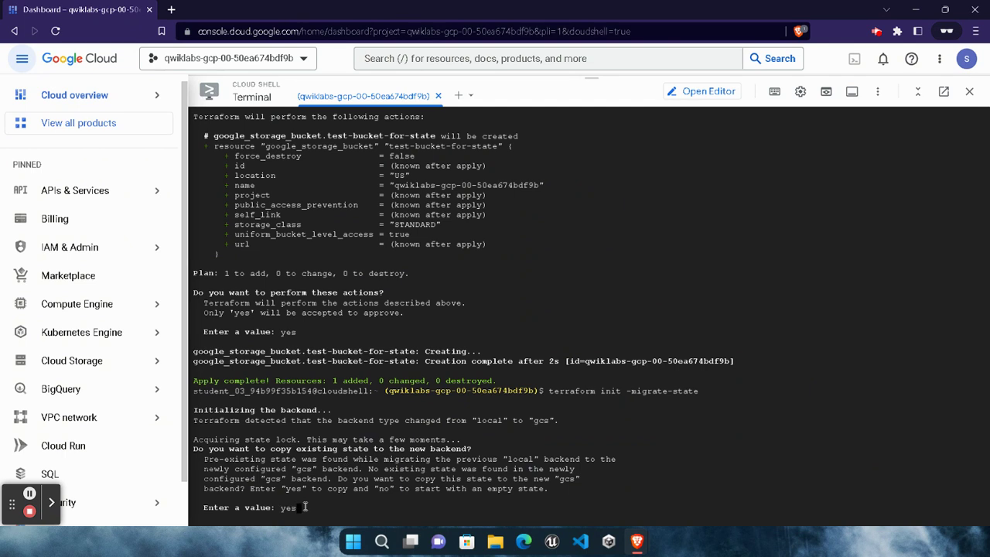
pyautogui.press('Return')
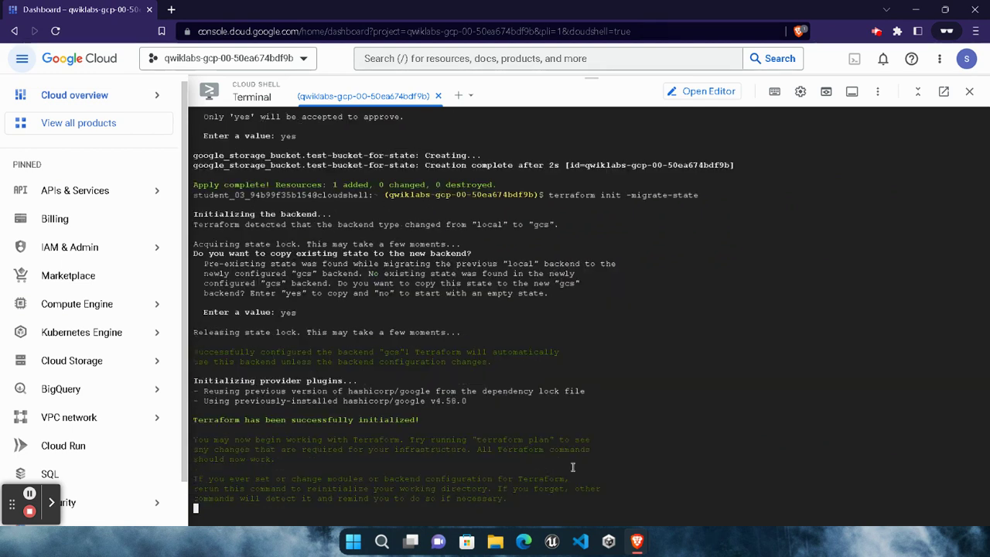
# Step: Review the bucket label items under Refresh the state in the lab instructions and shrink the Cloud Shell terminal to uncover the console page
pyautogui.moveTo(636, 541)
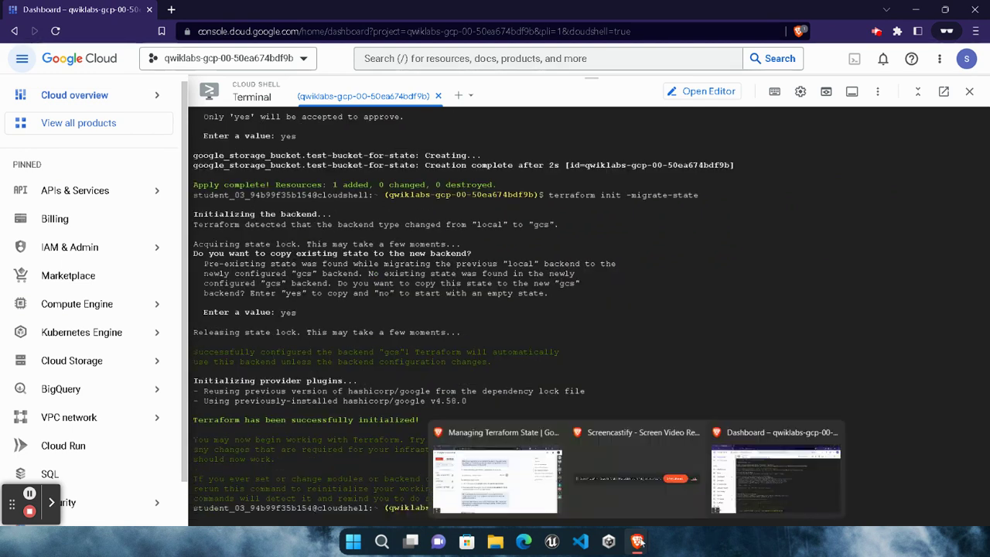
pyautogui.click(503, 468)
pyautogui.scroll(-3, 475, 377)
pyautogui.scroll(2, 493, 275)
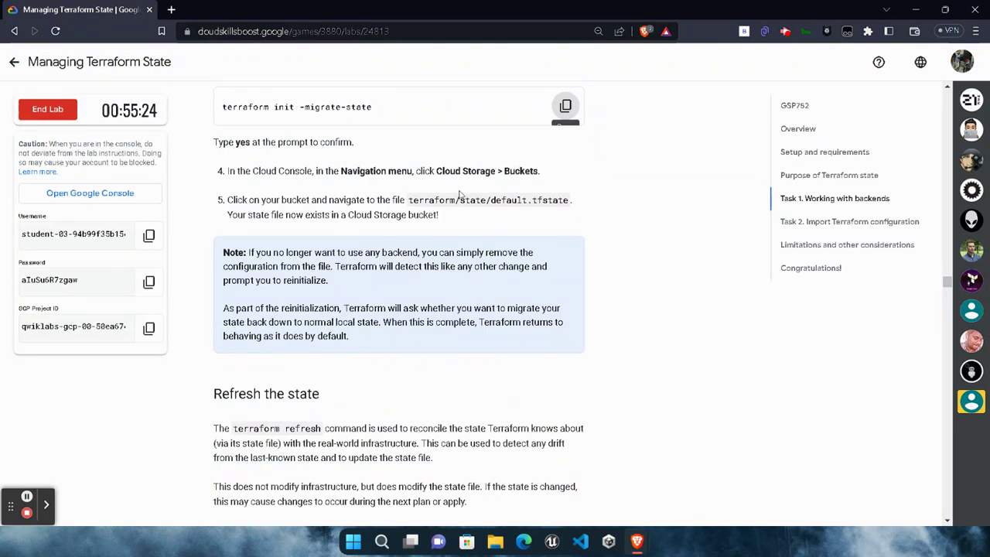
pyautogui.scroll(-5, 459, 195)
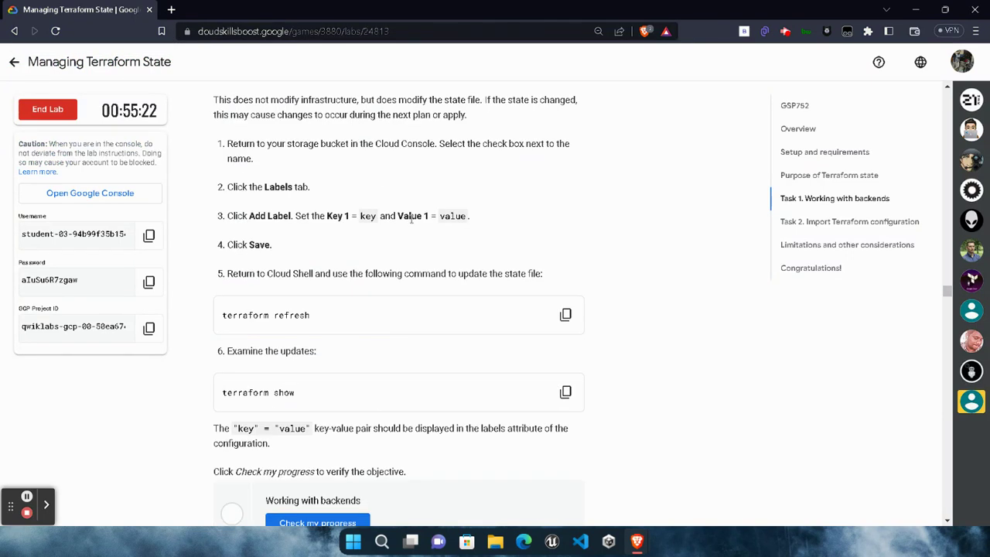
pyautogui.moveTo(636, 541)
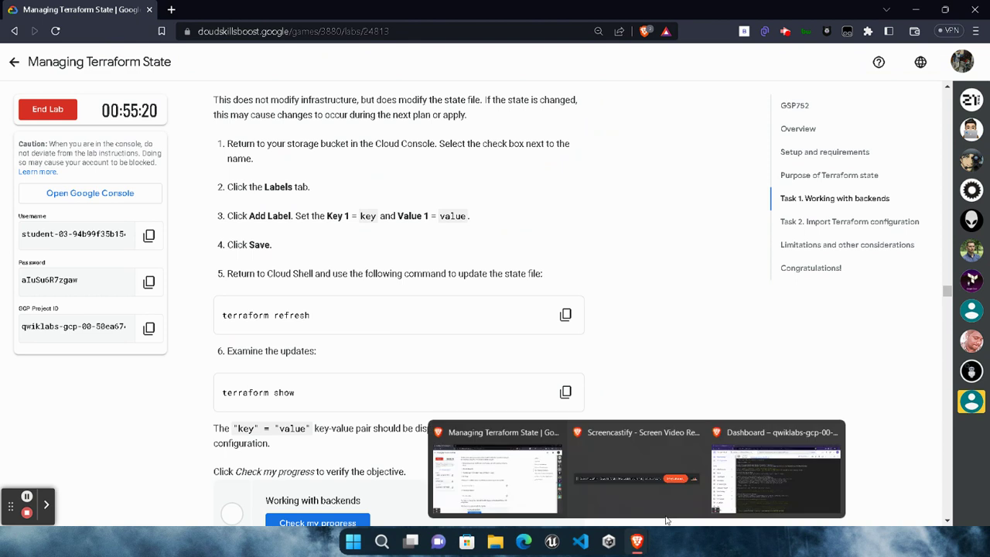
pyautogui.click(723, 456)
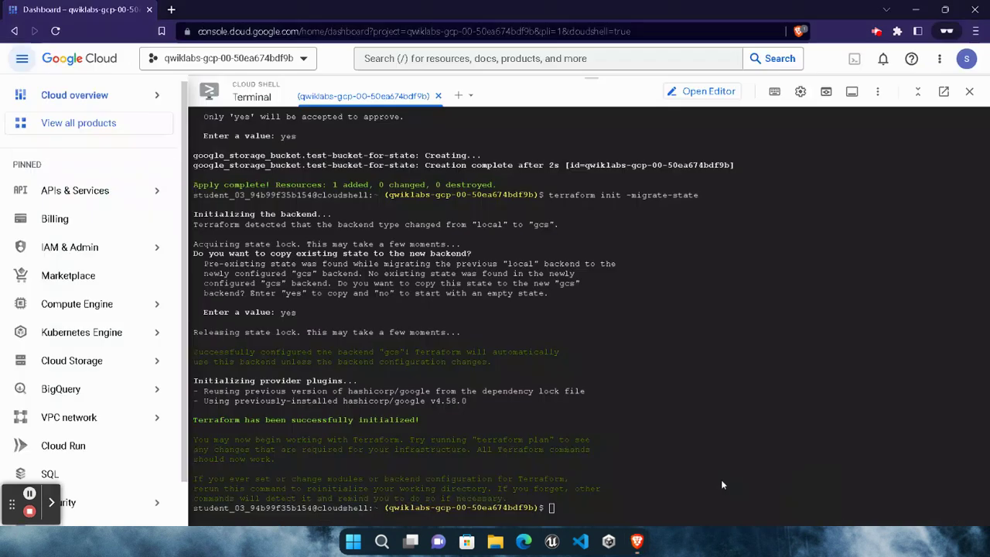
pyautogui.click(592, 79)
pyautogui.moveTo(605, 345); pyautogui.dragTo(600, 338)
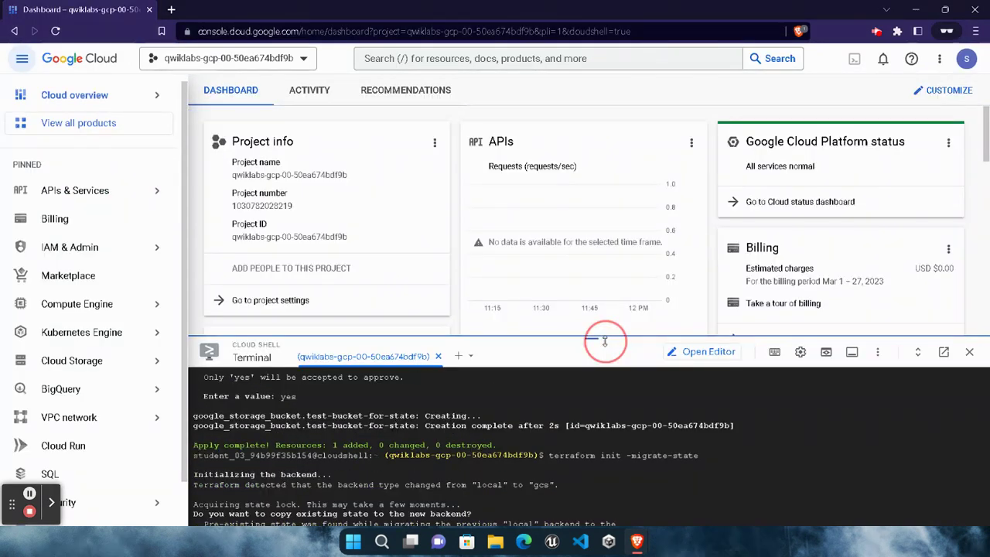
# Step: Search the console for bucket, open the Cloud Storage Buckets page, and dismiss its tutorial and promotional banner
pyautogui.click(570, 57)
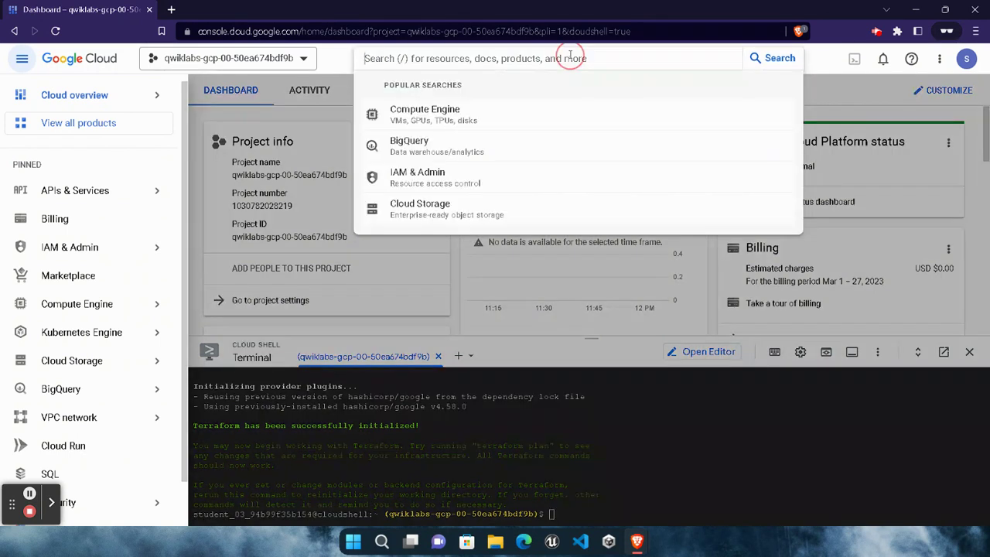
pyautogui.write('bucket')
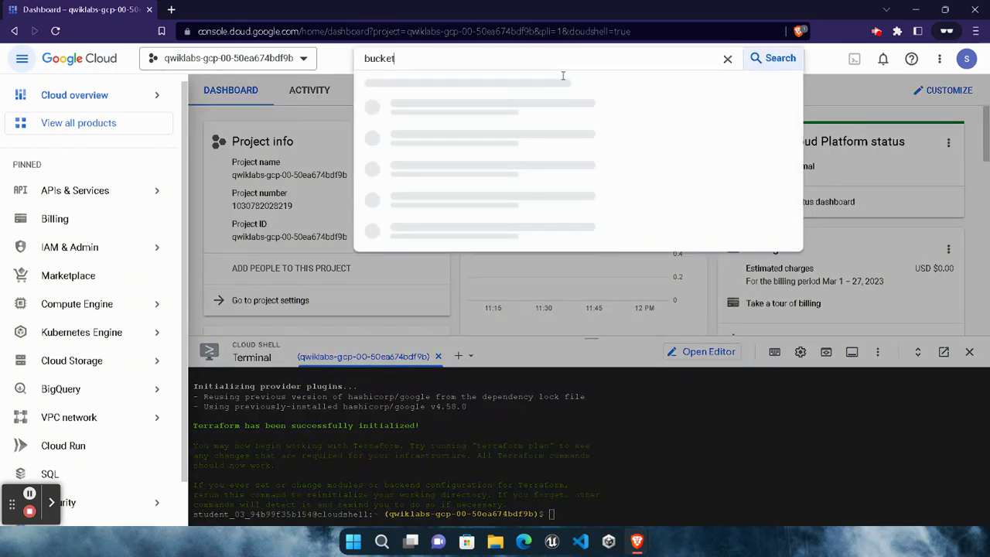
pyautogui.write('s')
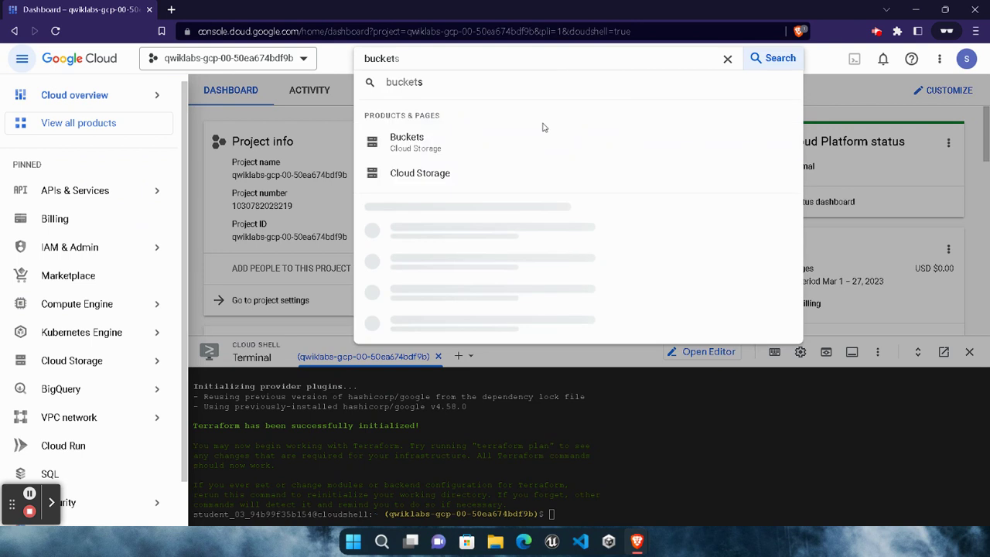
pyautogui.click(413, 148)
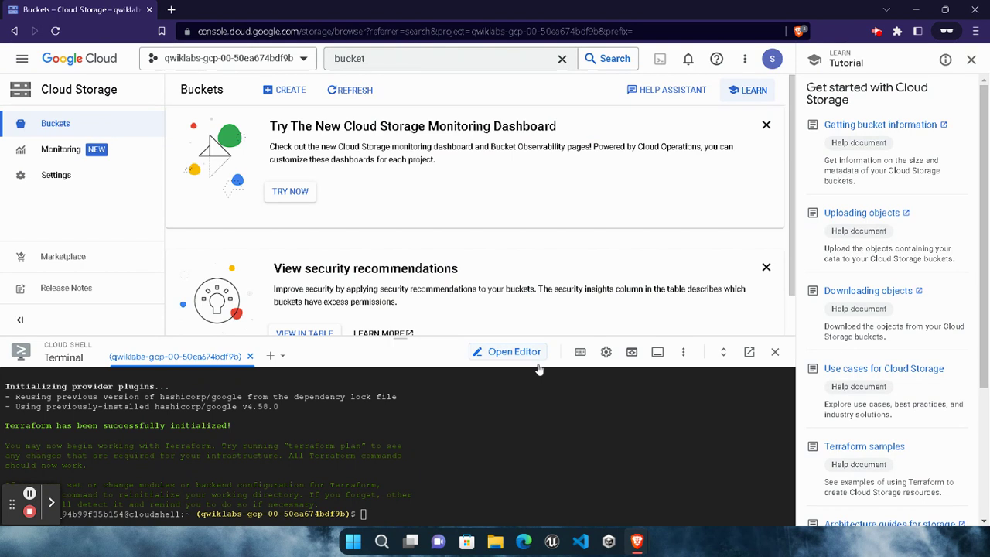
pyautogui.click(971, 60)
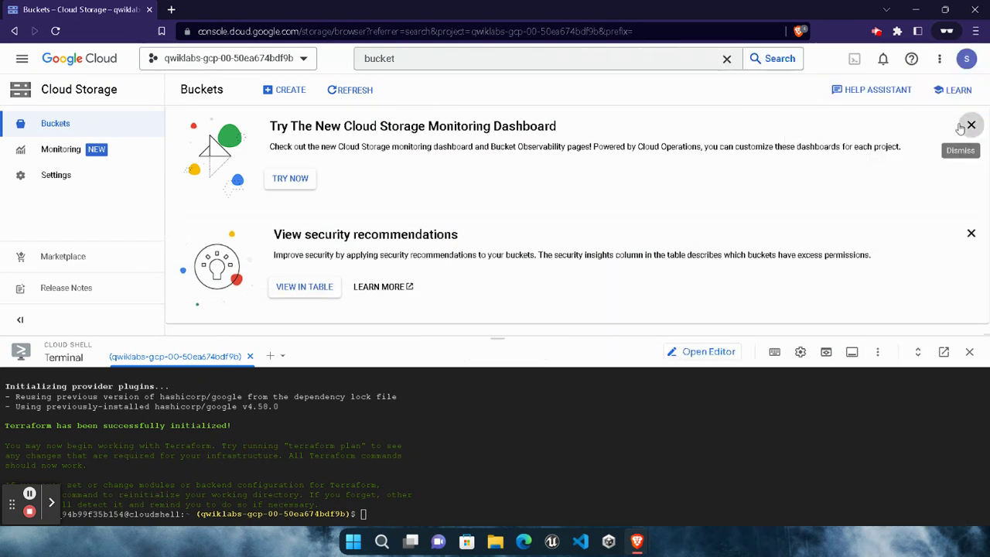
pyautogui.click(960, 124)
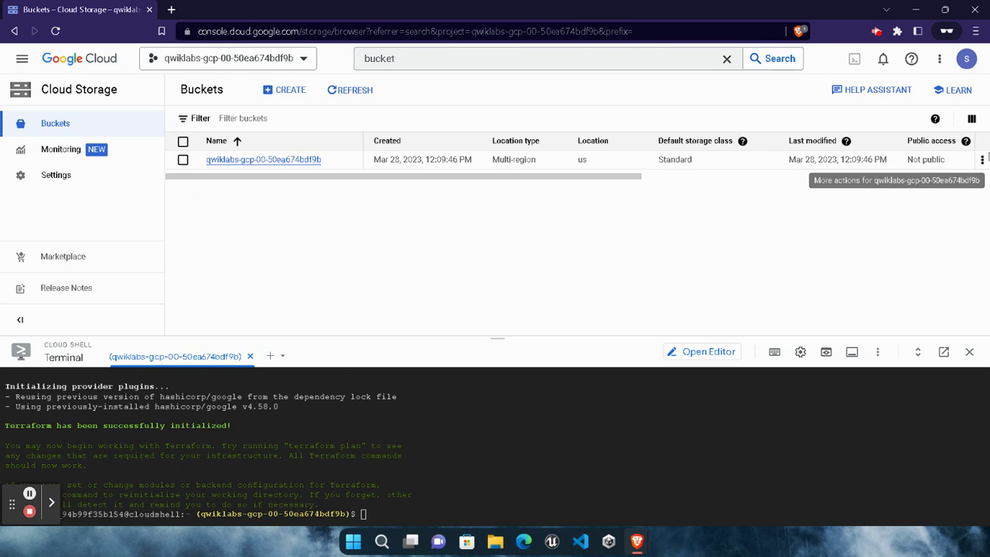
# Step: Add a label with key 1 set to key and value 1 set to value to the qwiklabs-gcp-00-50ea674bdf9b bucket and save it
pyautogui.click(982, 161)
pyautogui.click(875, 223)
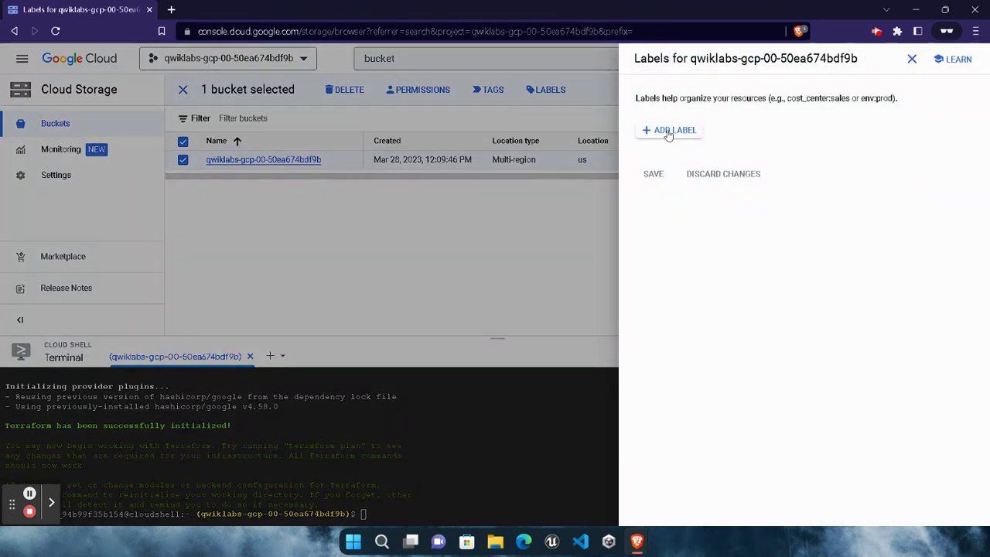
pyautogui.click(669, 133)
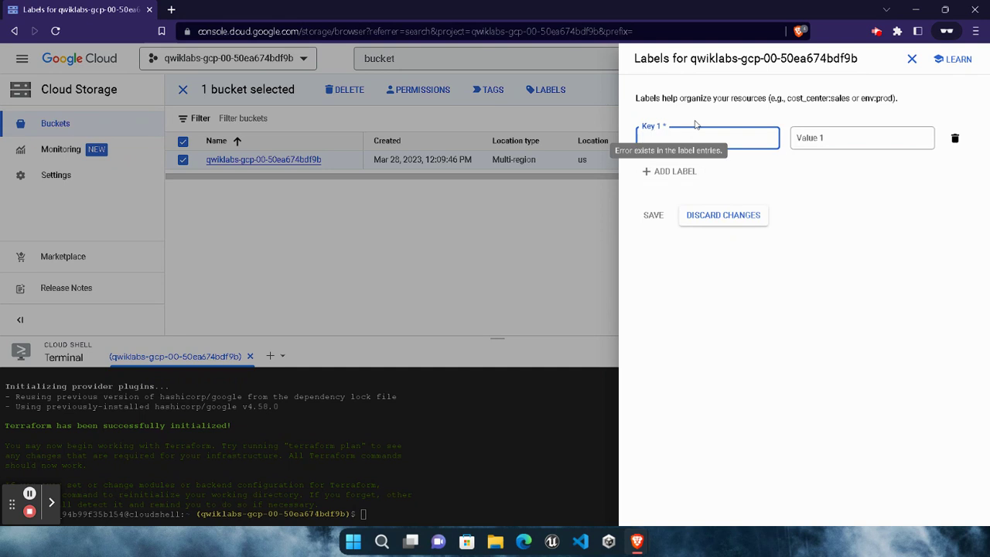
pyautogui.click(690, 138)
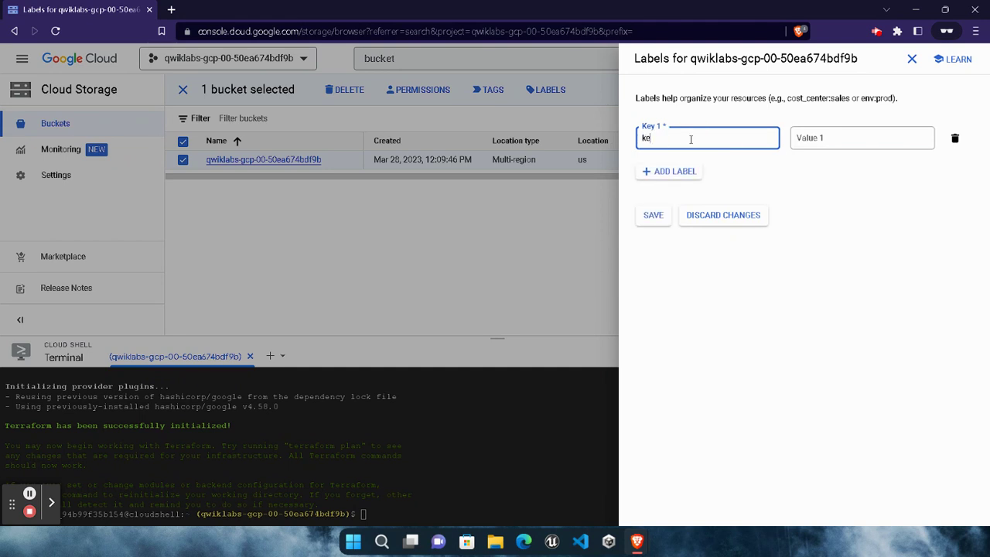
pyautogui.click(829, 143)
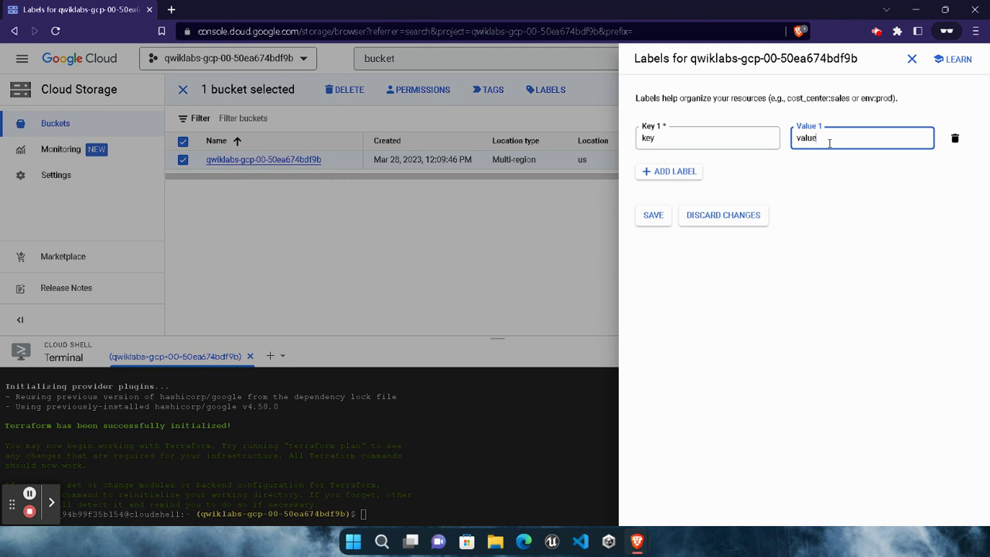
pyautogui.click(662, 222)
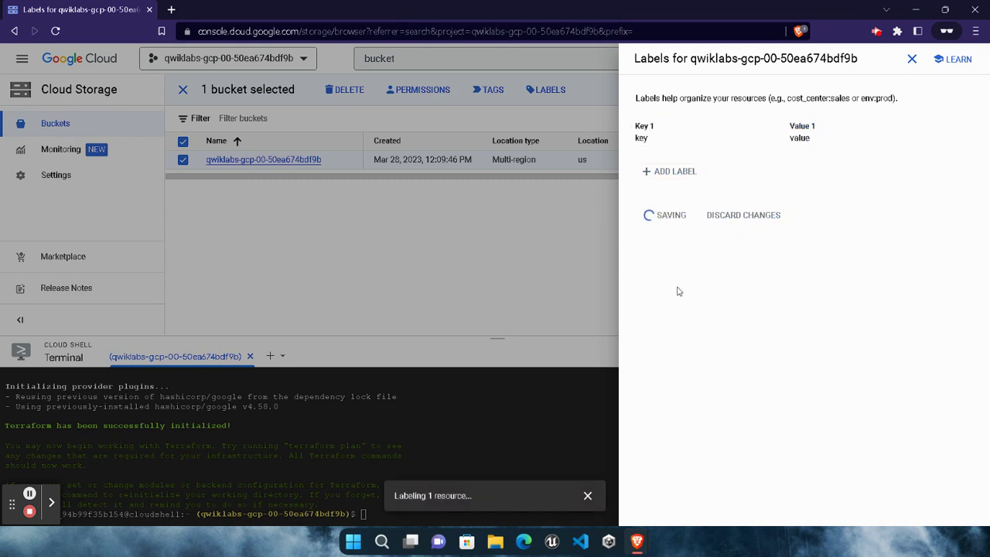
pyautogui.click(587, 495)
pyautogui.click(538, 302)
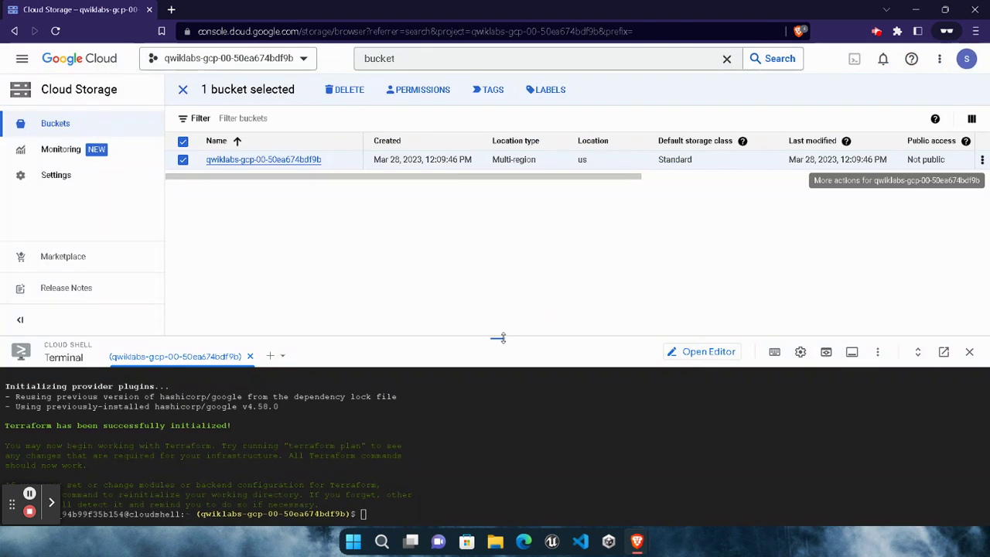
# Step: Enlarge the Cloud Shell terminal and run the terraform refresh command copied from item 5 of the Refresh the state instructions
pyautogui.moveTo(499, 338); pyautogui.dragTo(519, 225)
pyautogui.moveTo(636, 541)
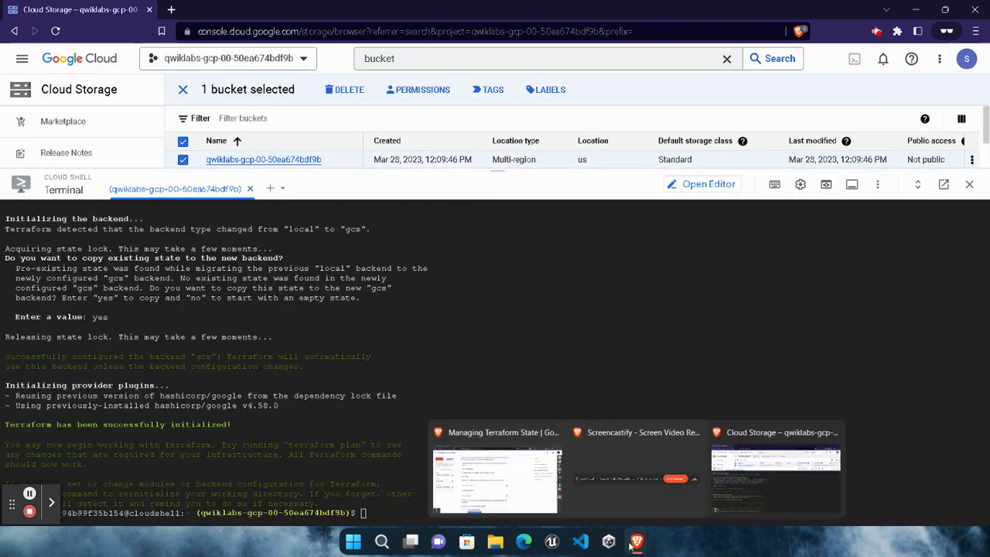
pyautogui.click(503, 456)
pyautogui.scroll(-1, 528, 360)
pyautogui.click(565, 250)
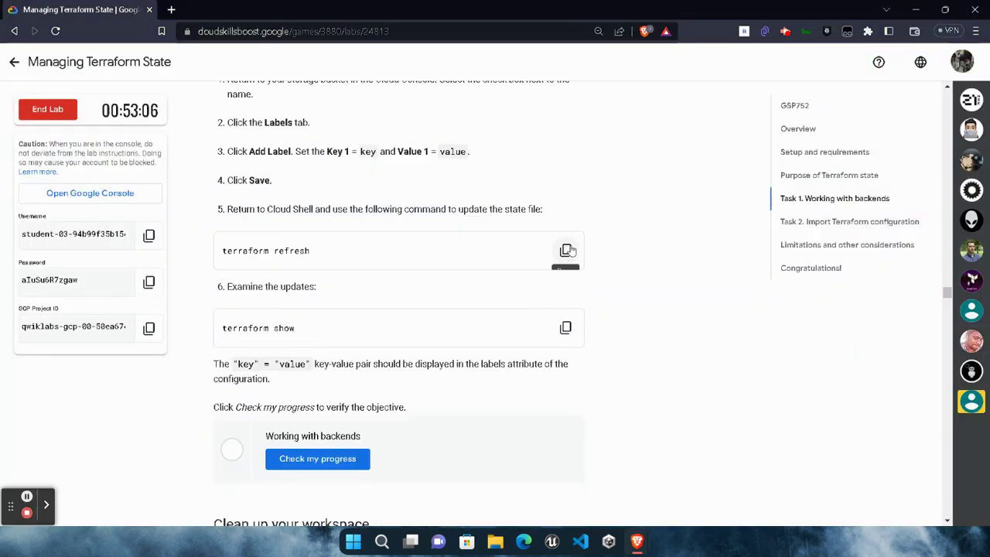
pyautogui.moveTo(637, 541)
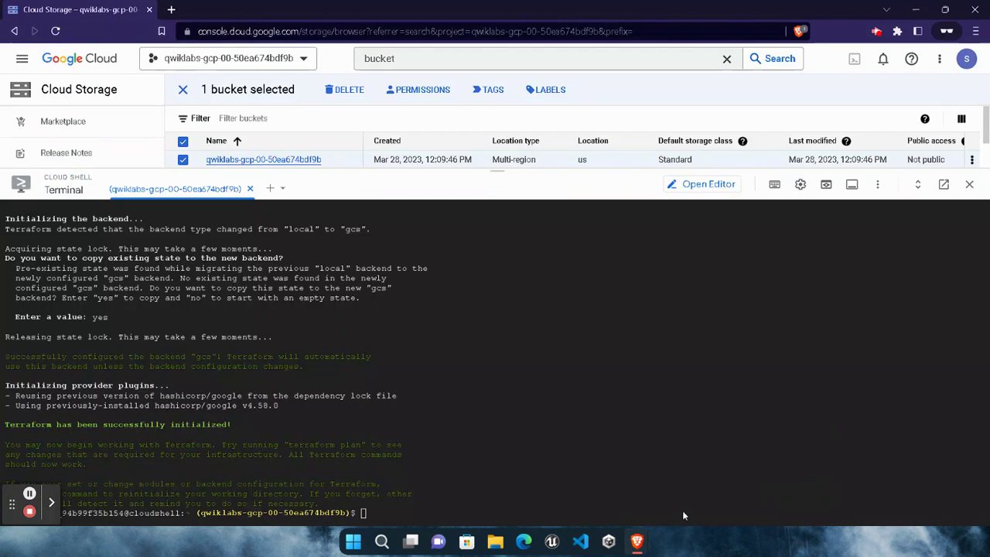
pyautogui.click(827, 442)
pyautogui.hotkey('ctrl', 'v')
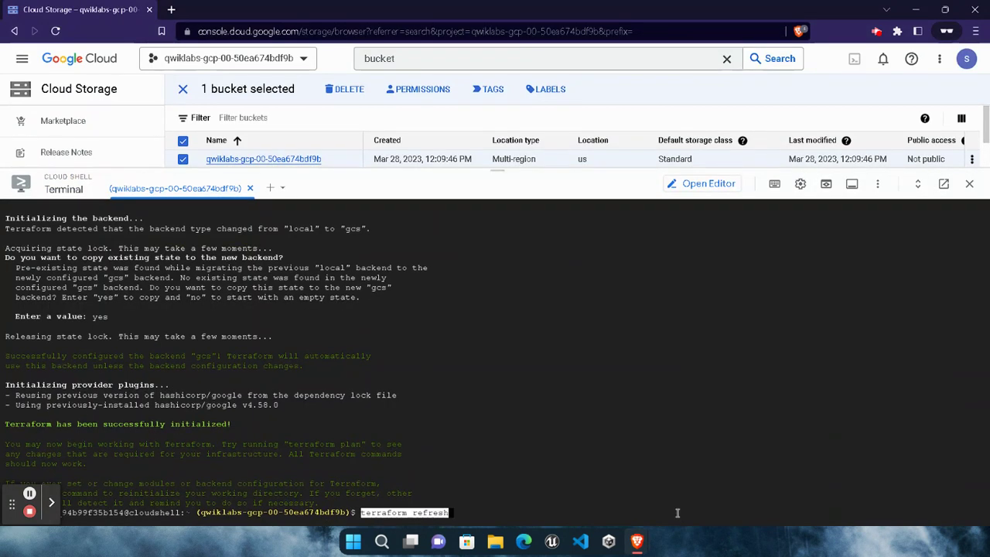
pyautogui.press('Return')
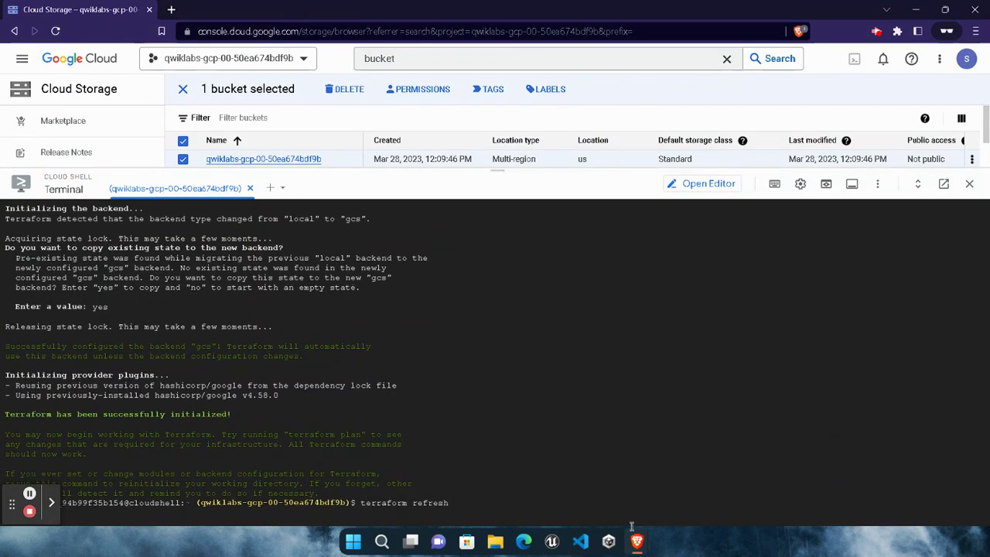
# Step: Run the terraform show command copied from item 6 of the Refresh the state instructions in Cloud Shell
pyautogui.moveTo(636, 542)
pyautogui.click(497, 402)
pyautogui.click(565, 328)
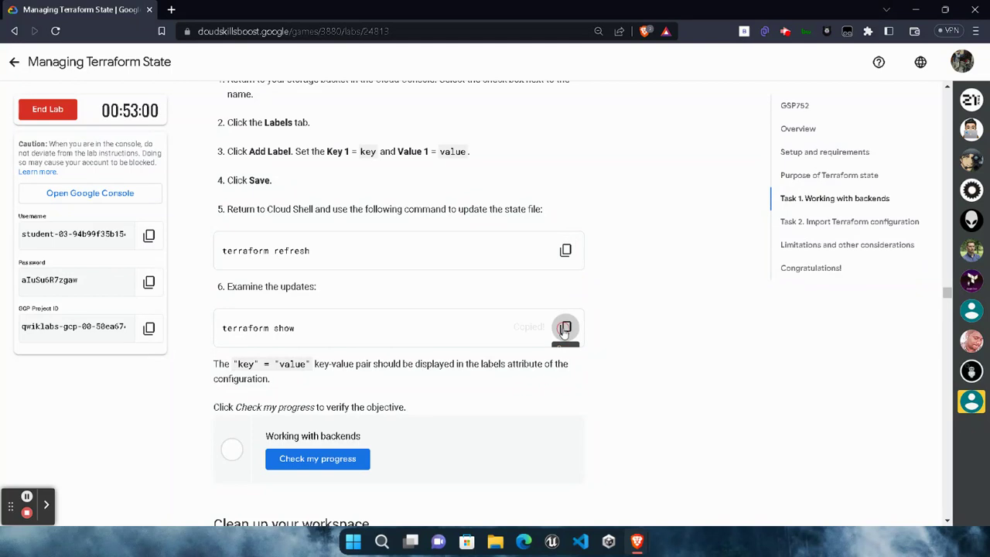
pyautogui.moveTo(640, 527)
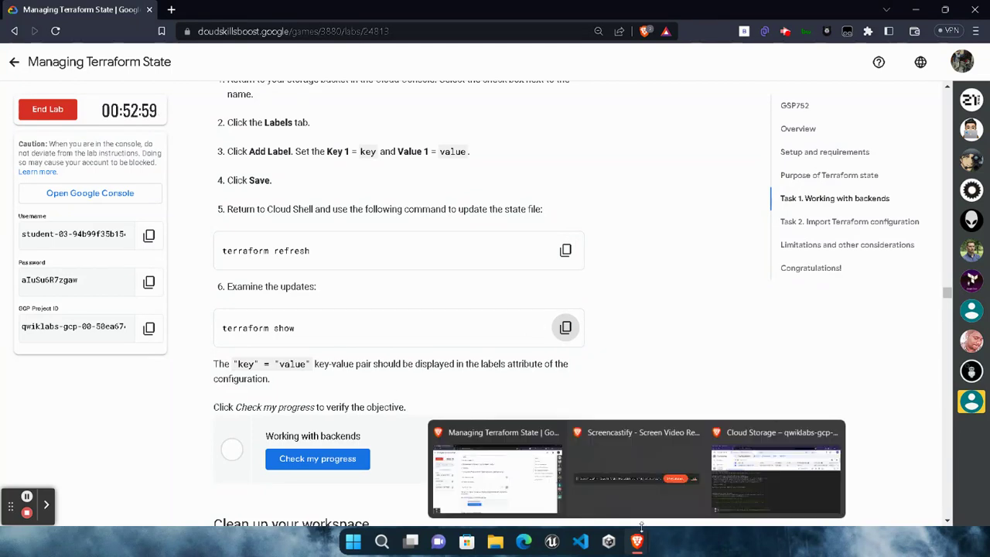
pyautogui.click(777, 468)
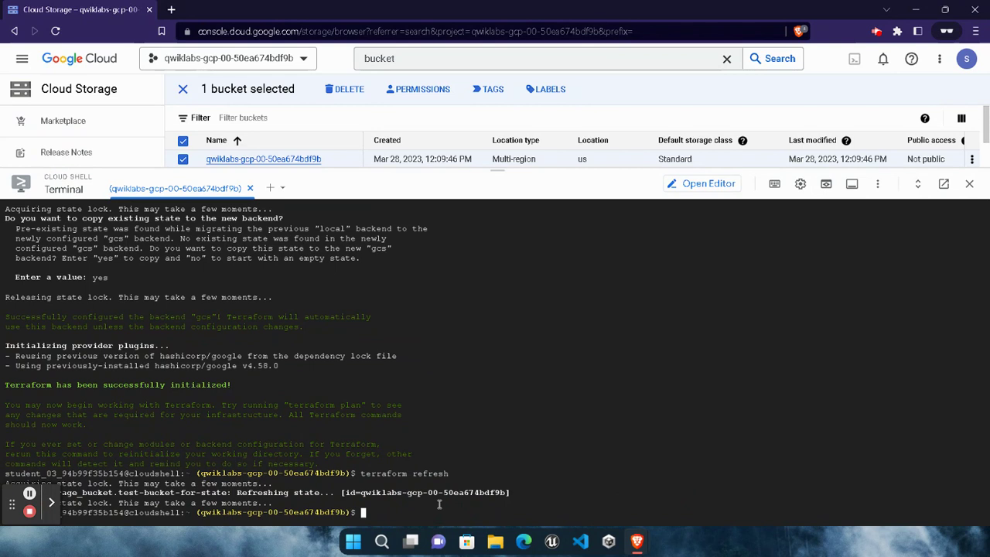
pyautogui.hotkey('ctrl', 'v')
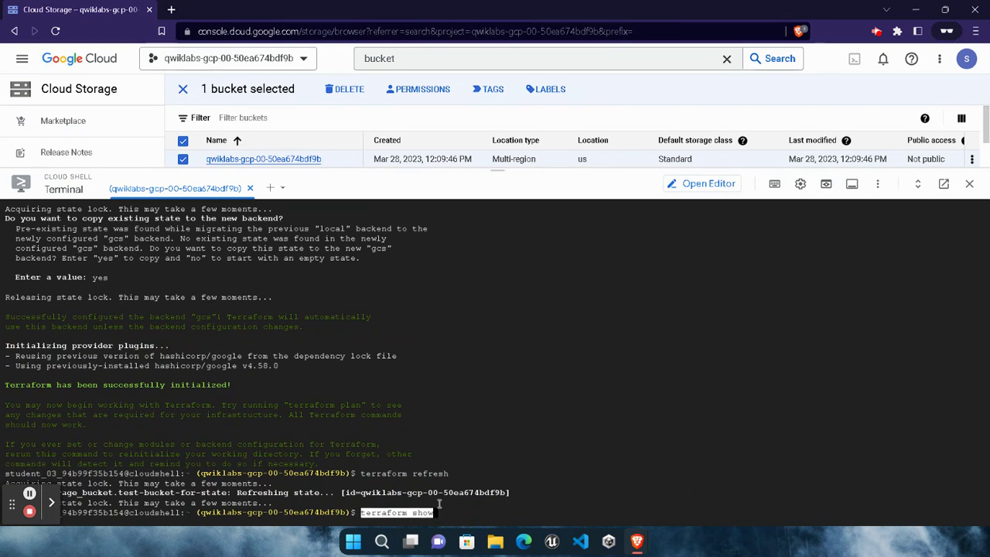
pyautogui.press('Return')
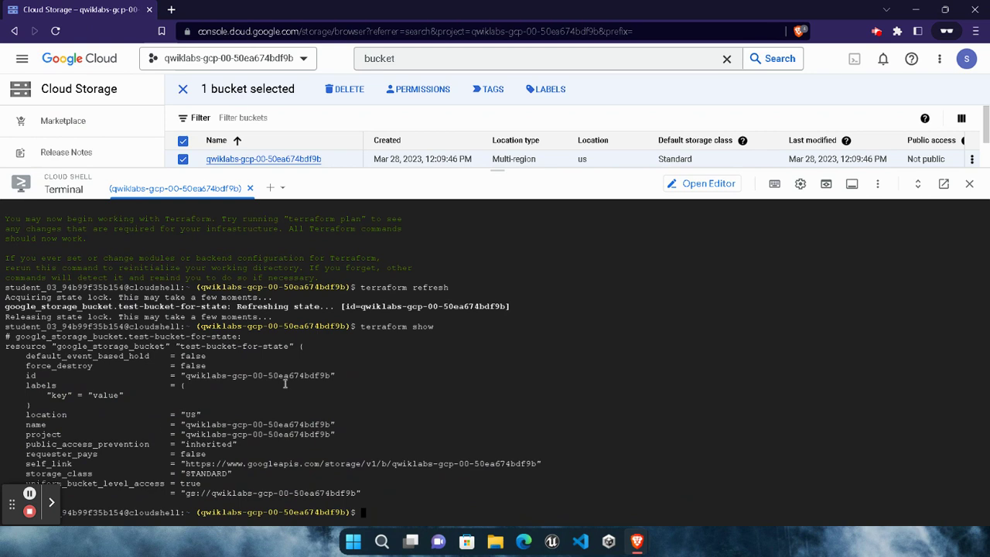
# Step: Return to the lab instructions and check the progress of the Working with backends objective
pyautogui.moveTo(636, 541)
pyautogui.click(497, 464)
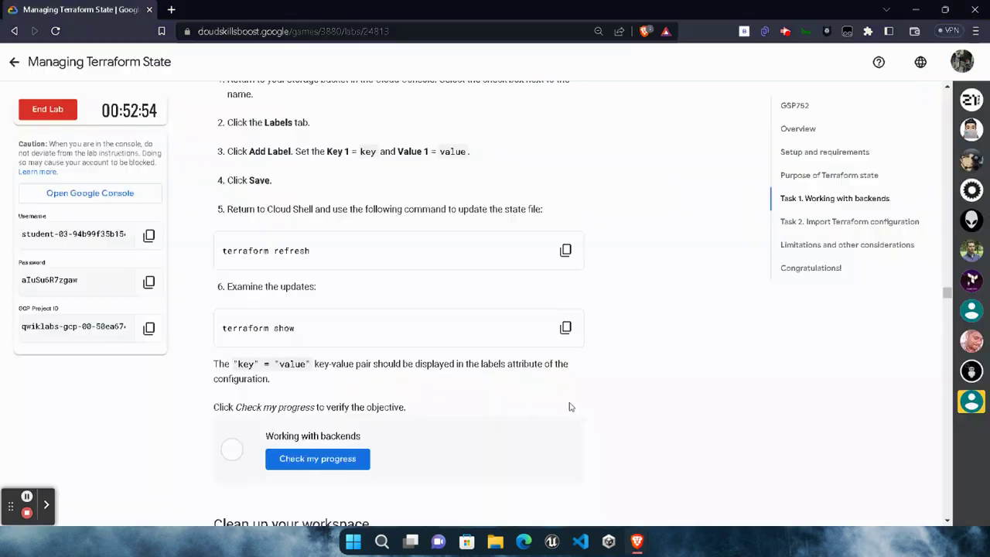
pyautogui.scroll(-1, 571, 407)
pyautogui.click(320, 393)
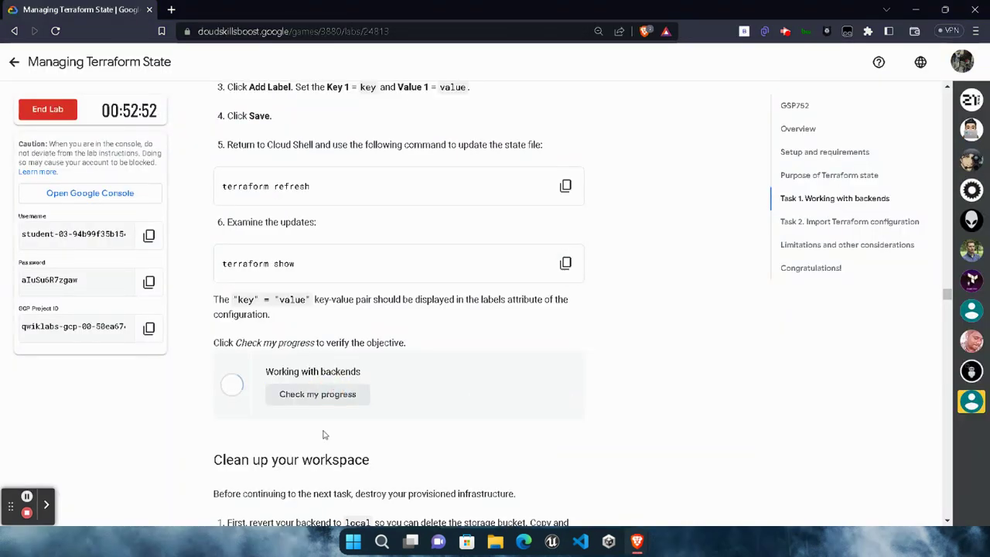
pyautogui.moveTo(267, 422); pyautogui.dragTo(397, 428)
pyautogui.click(276, 444)
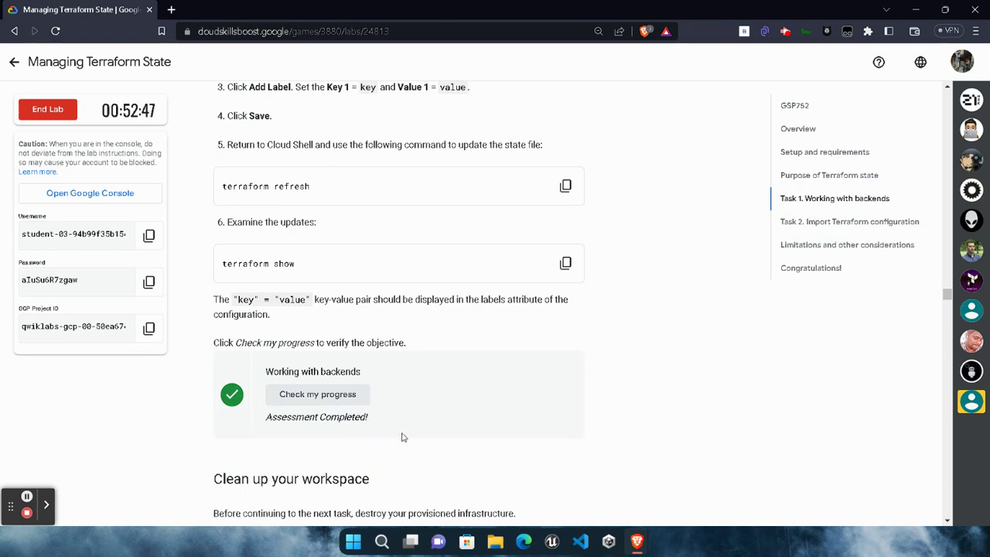
# Step: Look through the remaining lab instructions from Clean up your workspace through Task 2 to the Congratulations section for further progress checks
pyautogui.scroll(-10, 401, 437)
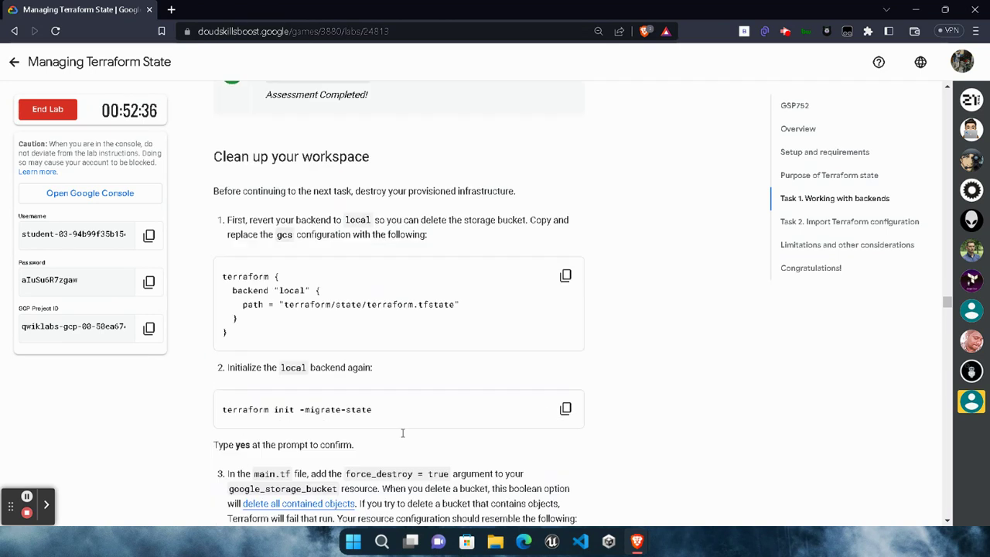
pyautogui.scroll(-3, 401, 437)
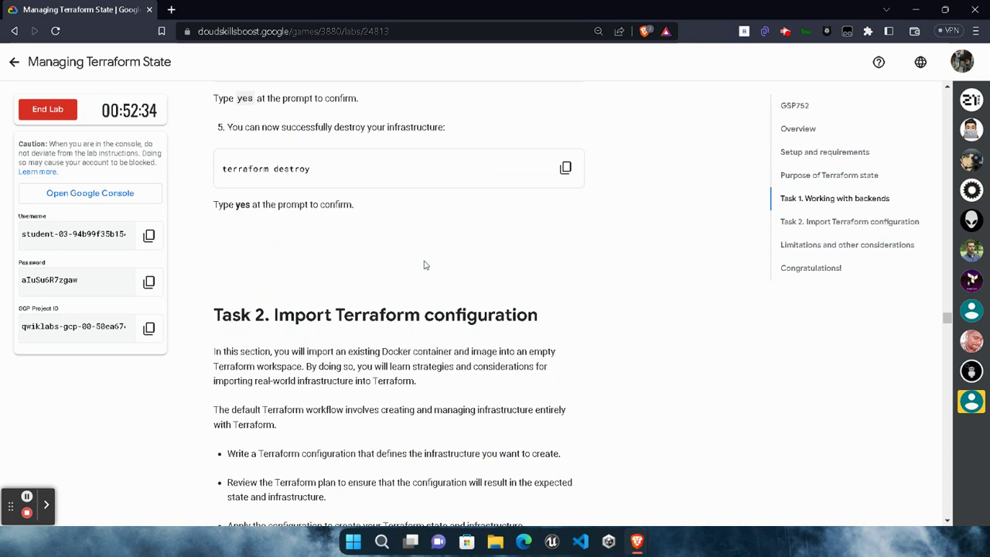
pyautogui.scroll(-15, 423, 265)
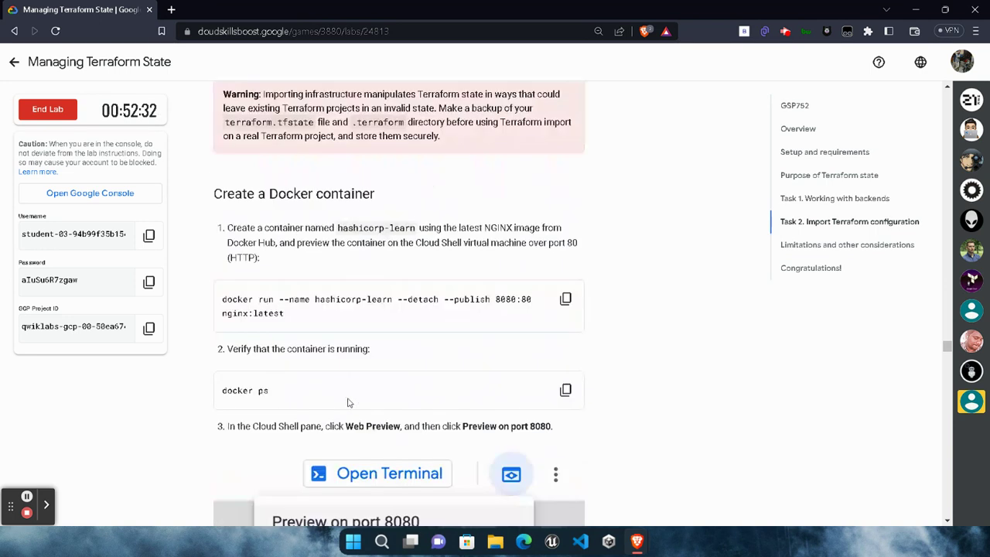
pyautogui.scroll(-18, 348, 402)
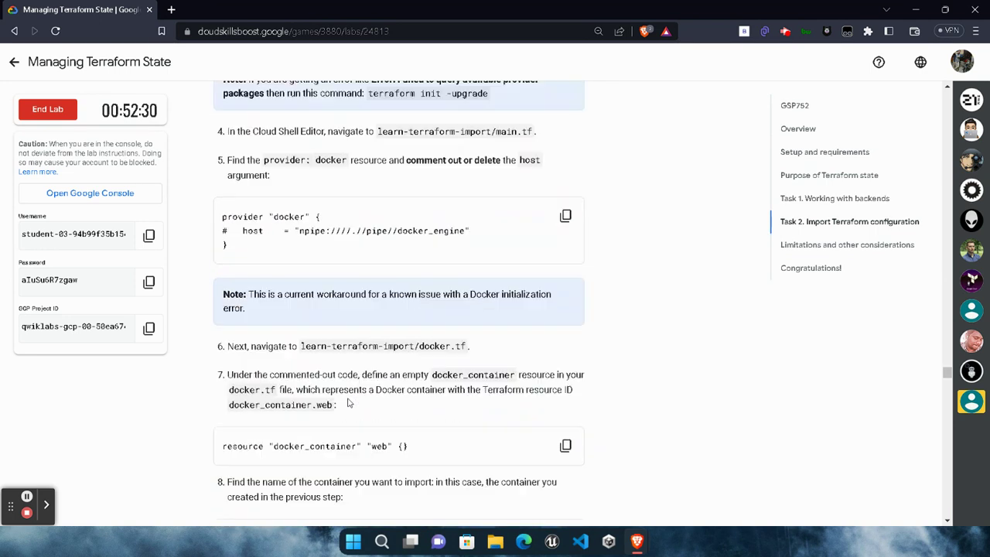
pyautogui.scroll(-18, 348, 402)
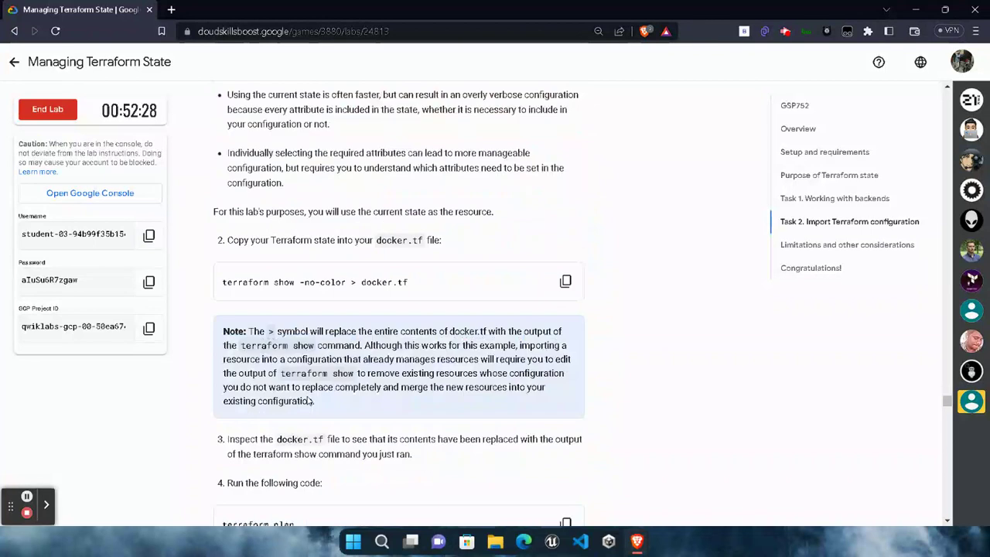
pyautogui.scroll(-18, 312, 402)
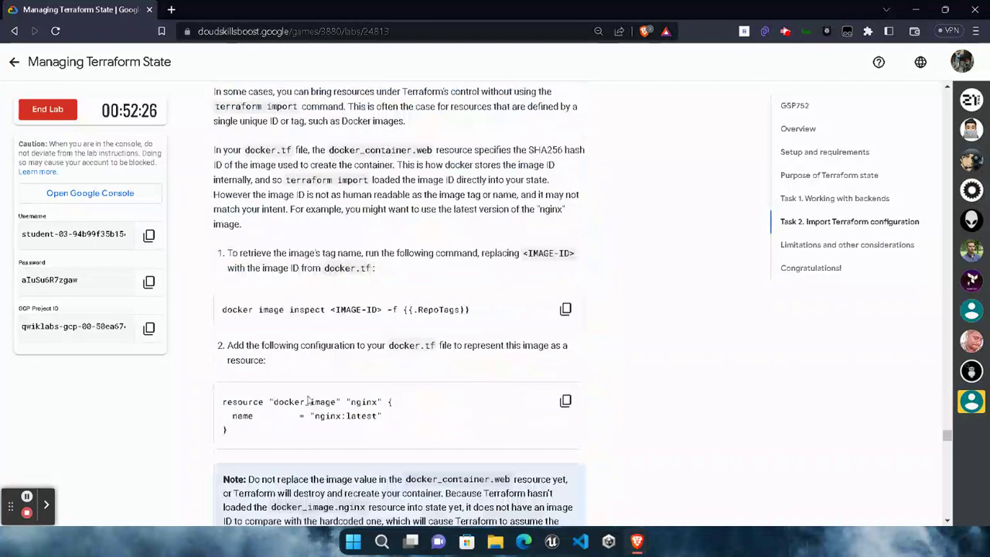
pyautogui.scroll(-20, 311, 401)
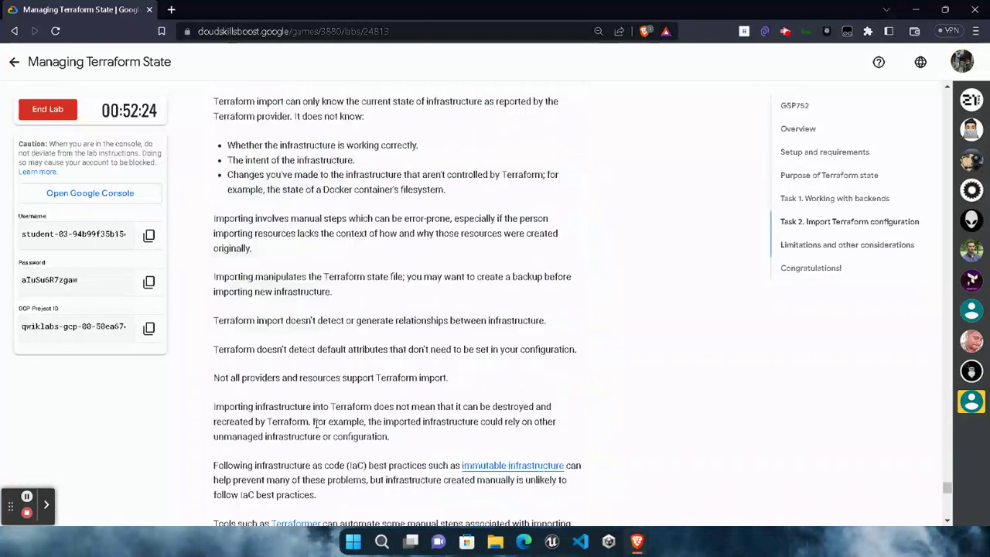
pyautogui.scroll(-4, 315, 422)
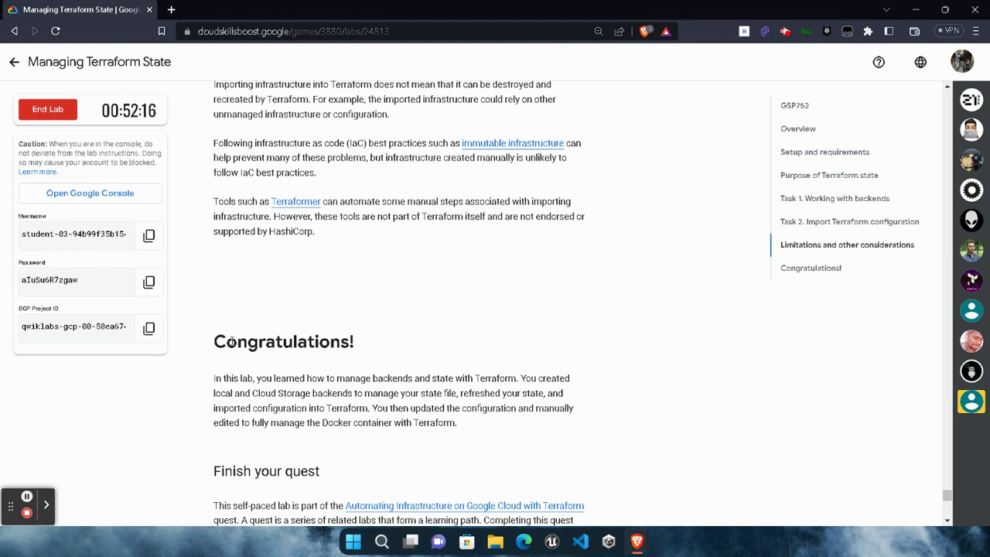
pyautogui.moveTo(232, 341); pyautogui.dragTo(413, 334)
pyautogui.click(413, 333)
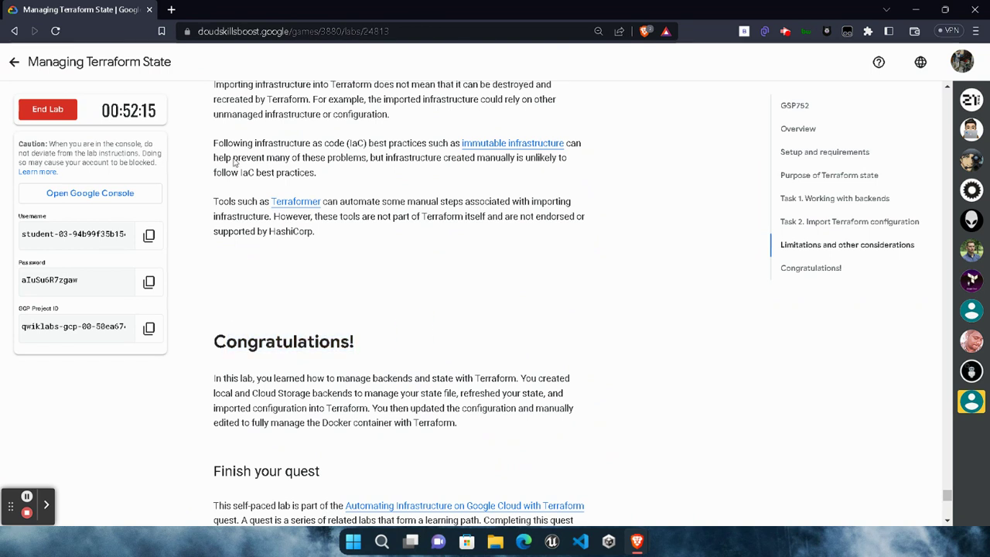
# Step: End the Managing Terraform State lab and submit a five-star satisfaction rating without comments
pyautogui.click(77, 113)
pyautogui.click(614, 333)
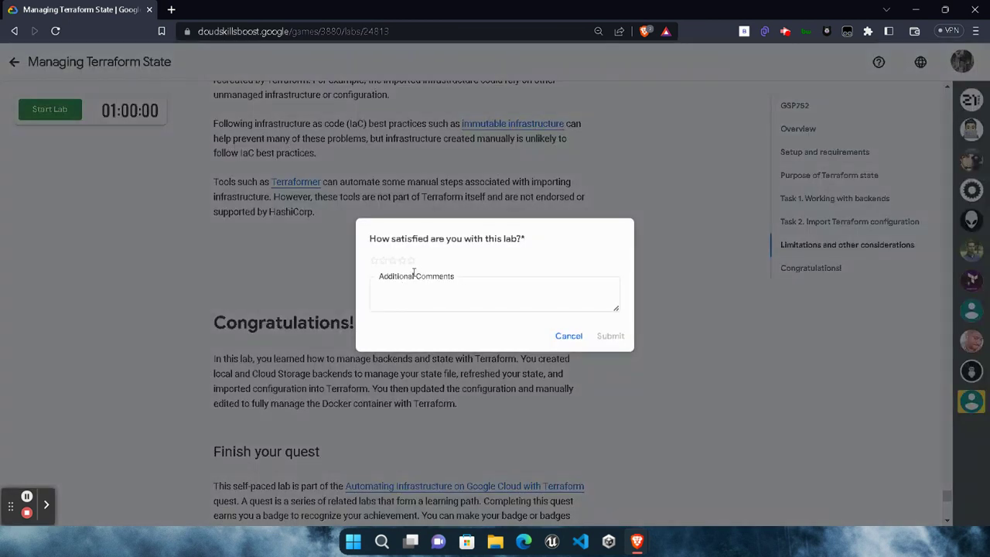
pyautogui.click(410, 261)
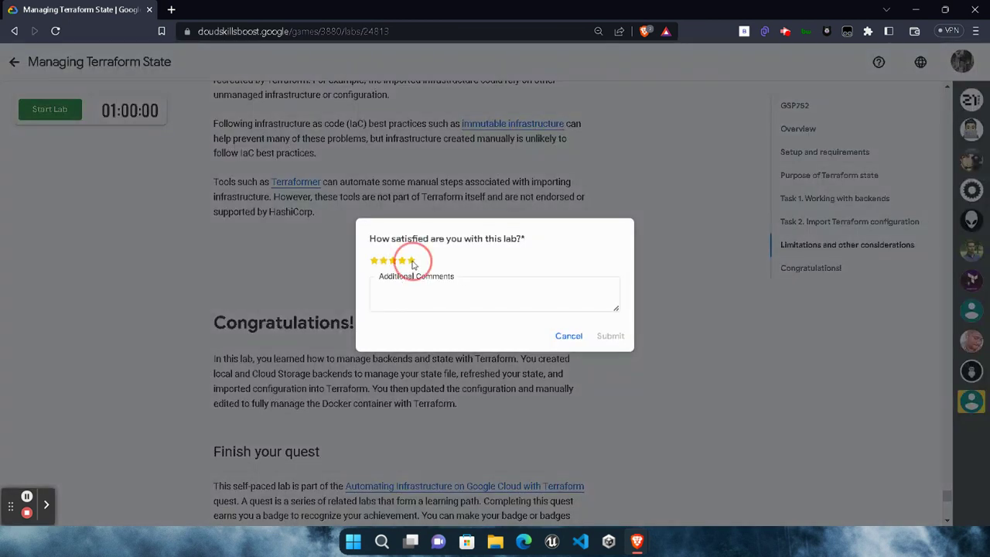
pyautogui.click(613, 337)
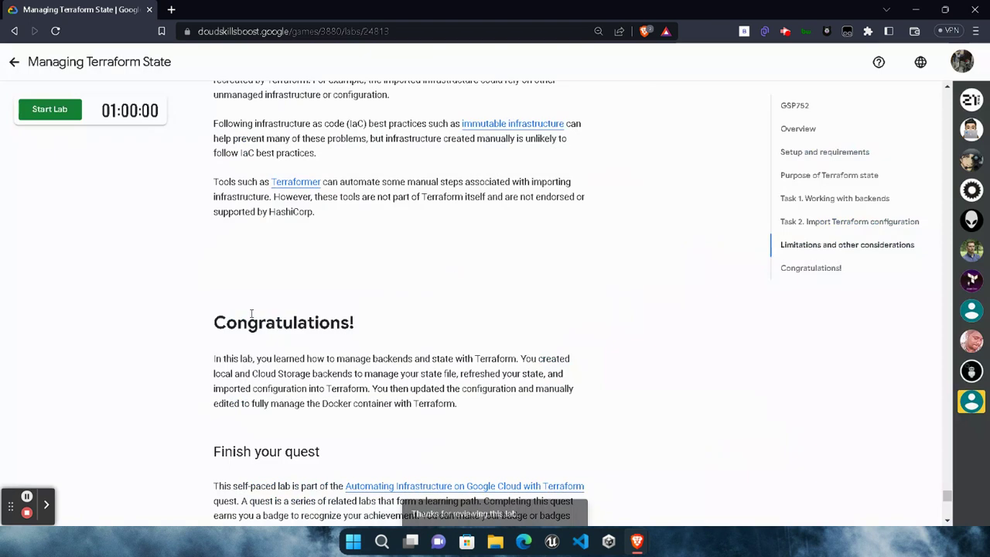
# Step: Go back to the Terraform Init game page and expand the Terraform Skill Badge Starter Pack to review its labs' completion
pyautogui.click(14, 62)
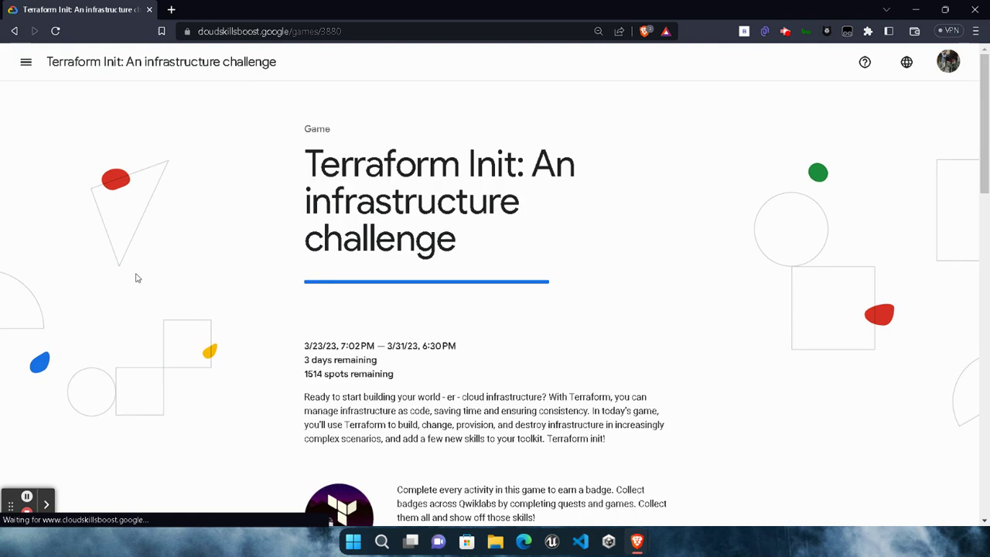
pyautogui.scroll(-12, 413, 302)
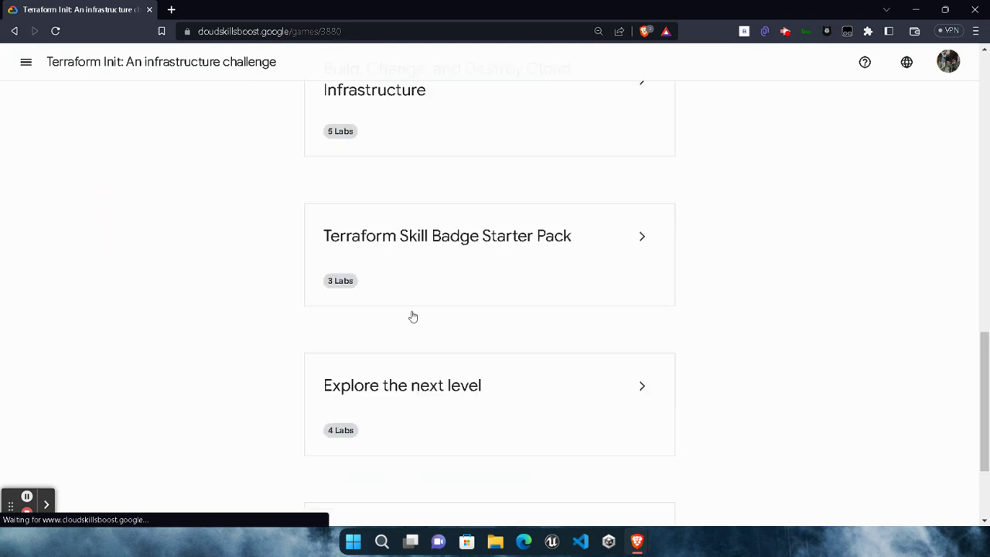
pyautogui.click(640, 233)
pyautogui.scroll(-1, 404, 365)
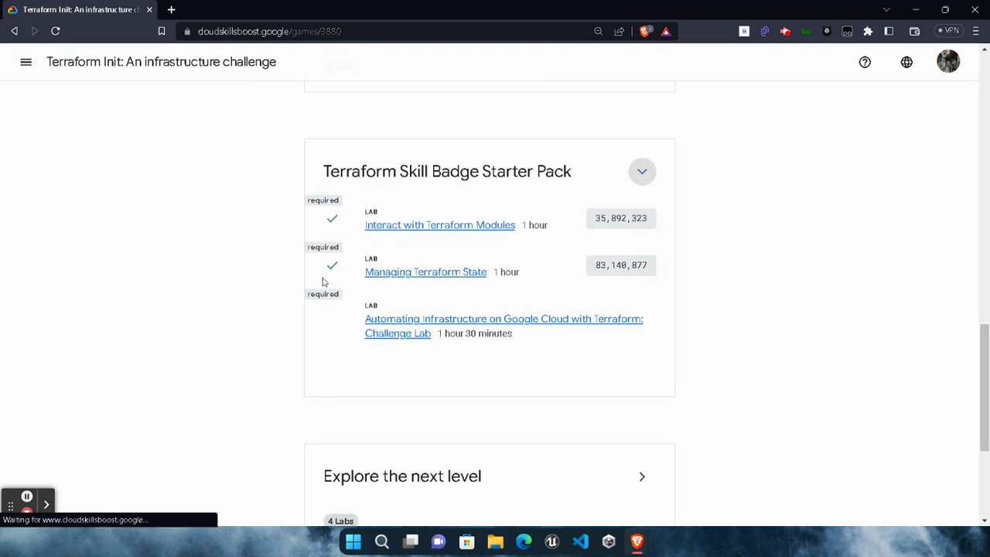